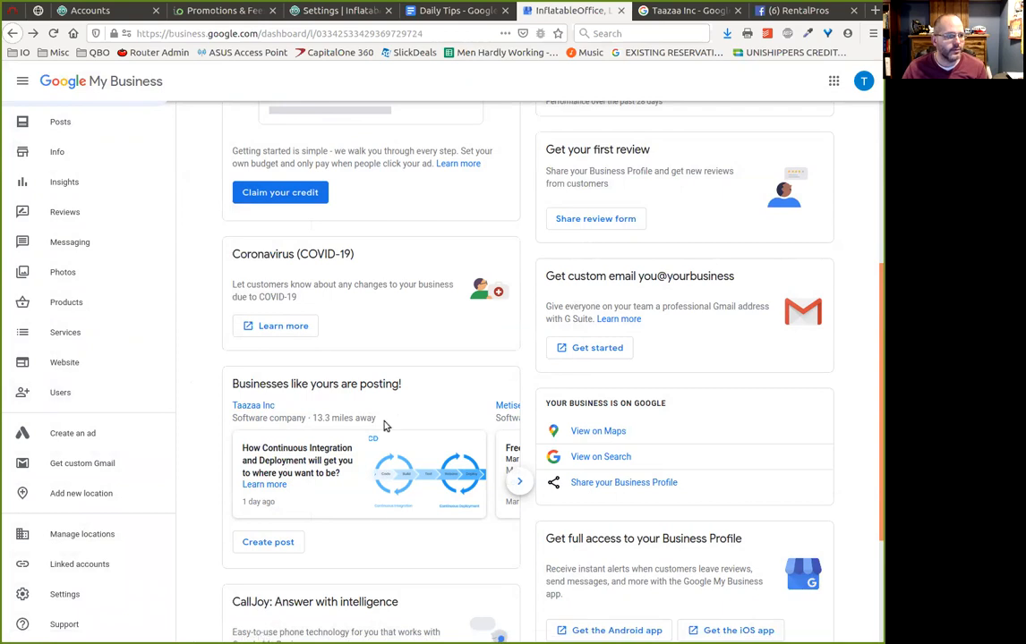
# Examine Taazaa Inc's Google business listing, including its contact details, events, reviews, business description and recent posts
pyautogui.scroll(-1, 537, 396)
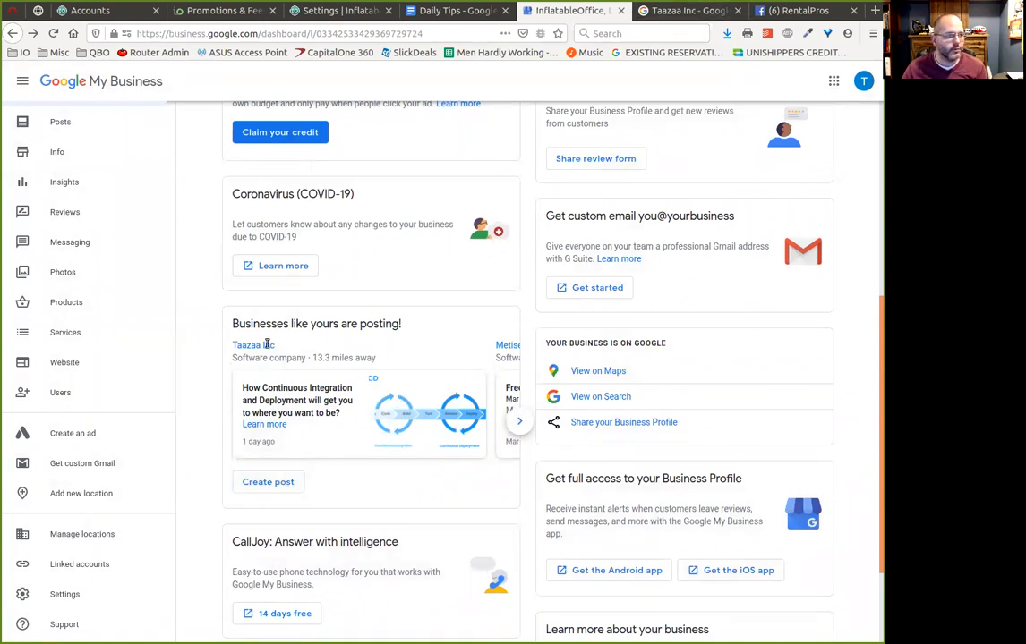
pyautogui.click(680, 11)
pyautogui.scroll(5, 660, 253)
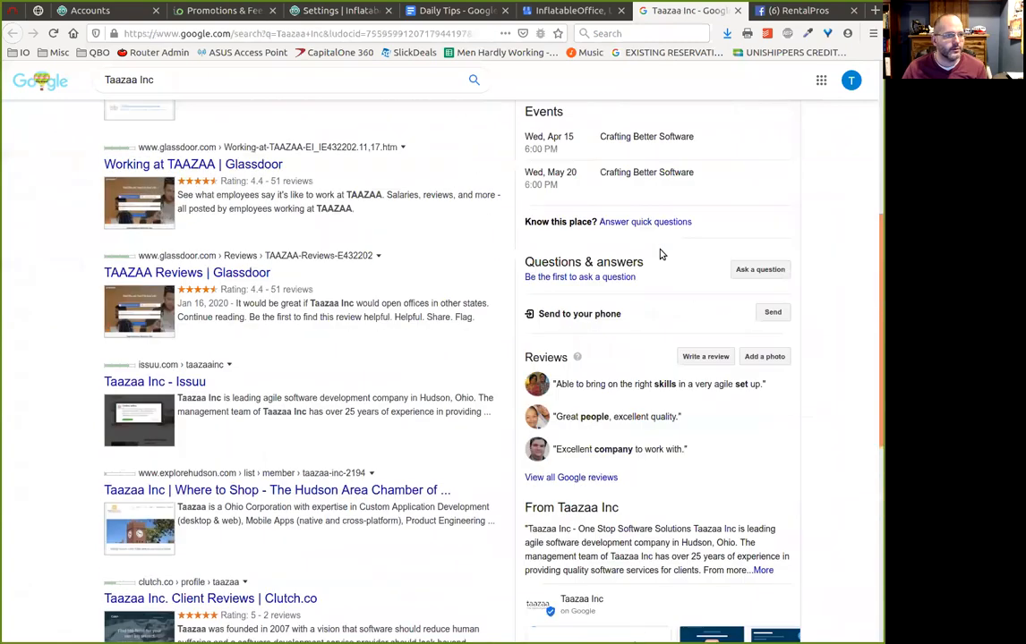
pyautogui.scroll(2, 691, 310)
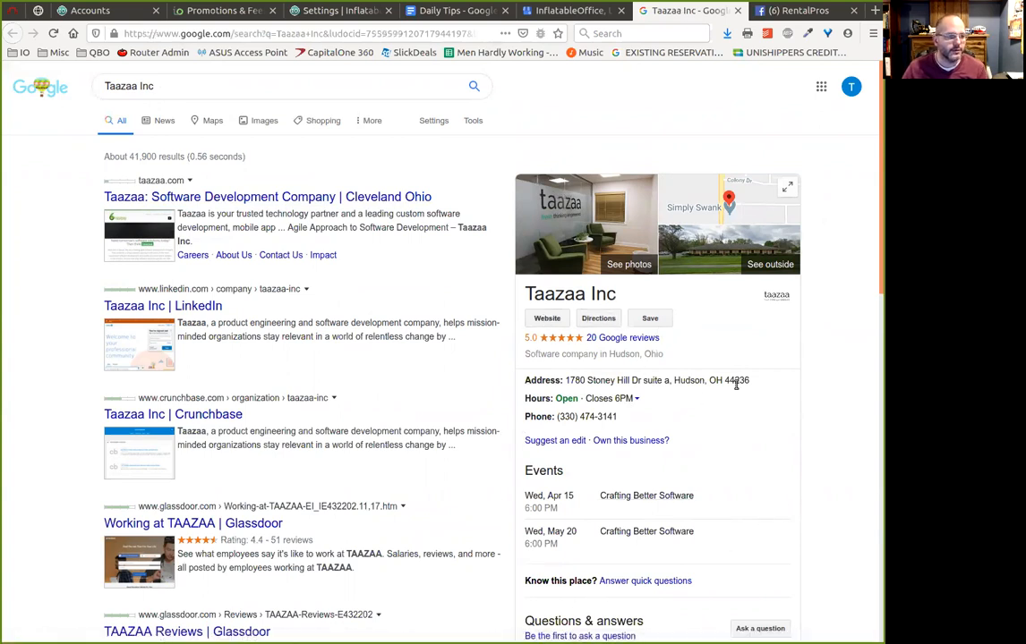
pyautogui.scroll(-3, 740, 390)
pyautogui.scroll(-2, 738, 387)
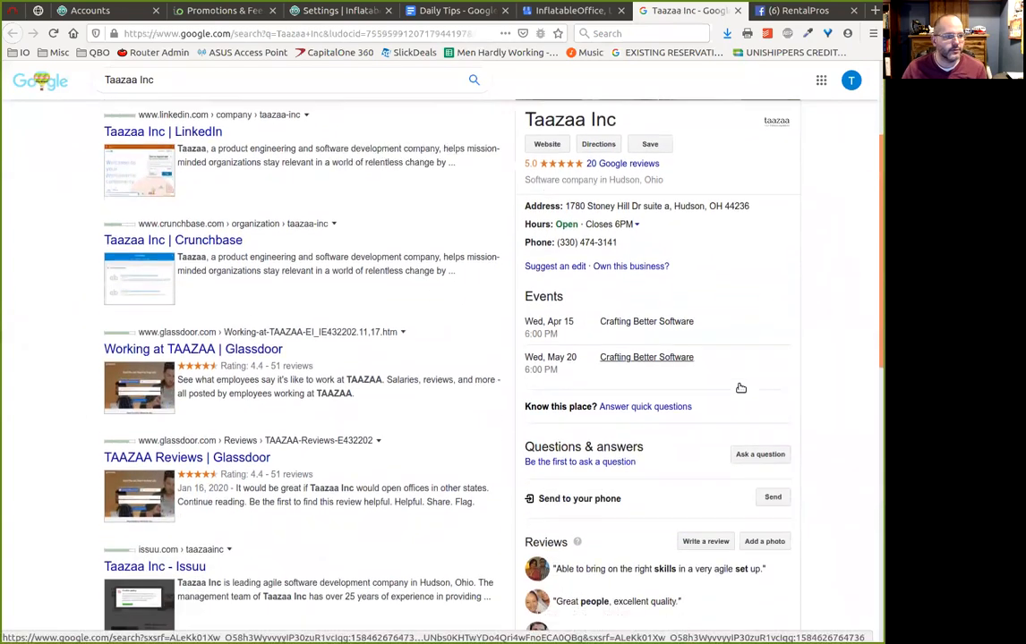
pyautogui.scroll(-3, 711, 440)
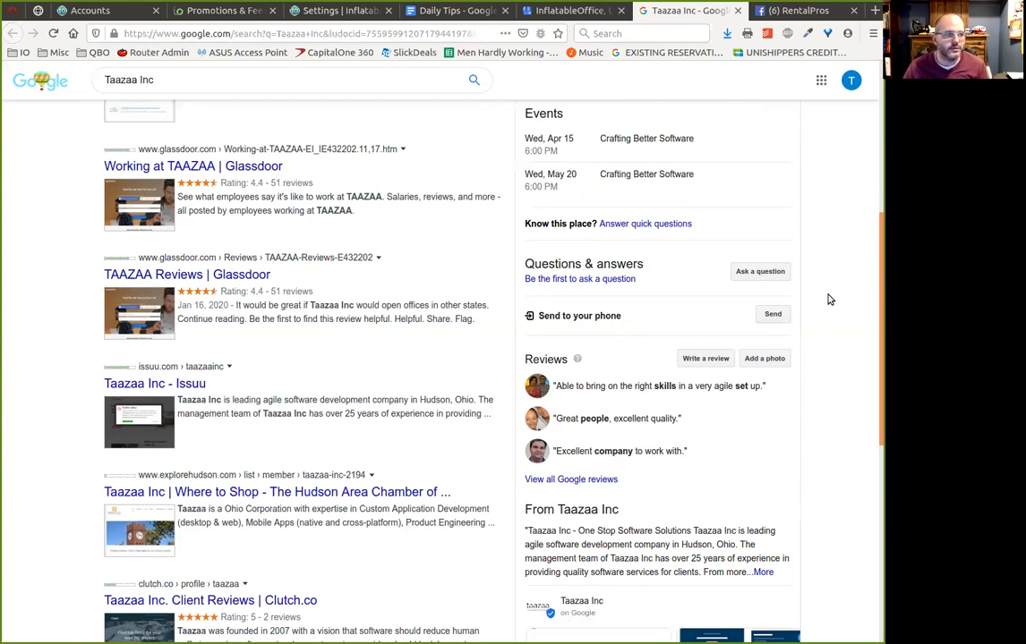
pyautogui.scroll(-1, 828, 301)
pyautogui.scroll(-2, 828, 349)
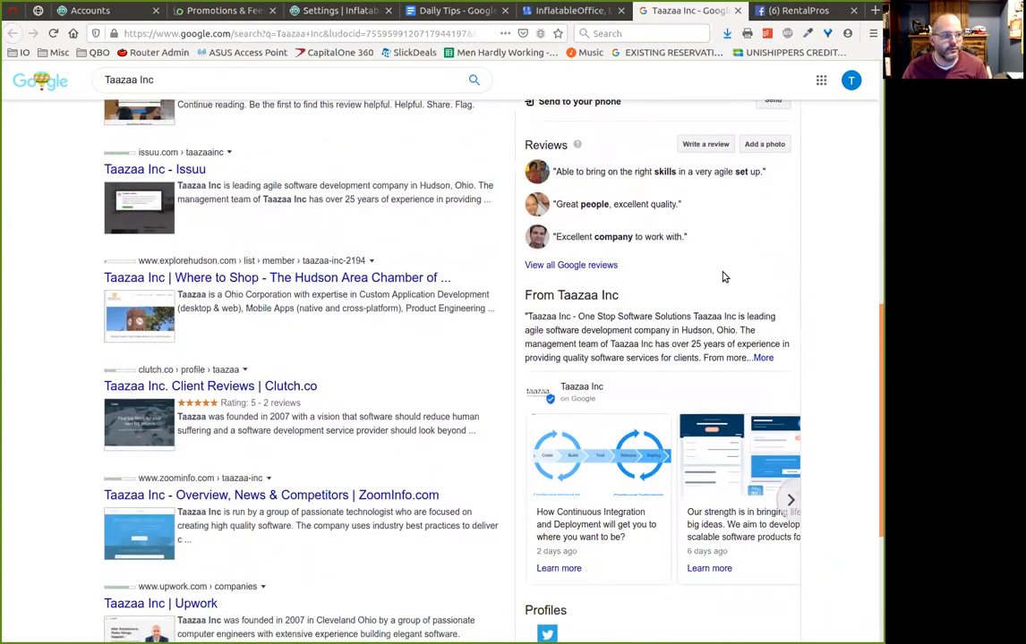
pyautogui.scroll(-1, 781, 279)
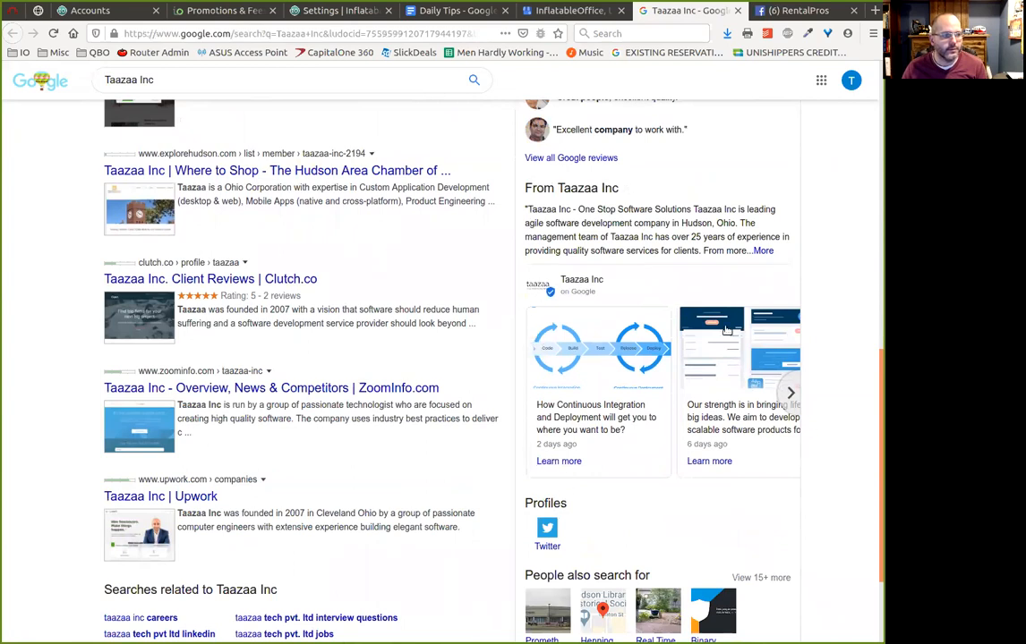
pyautogui.scroll(-1, 515, 370)
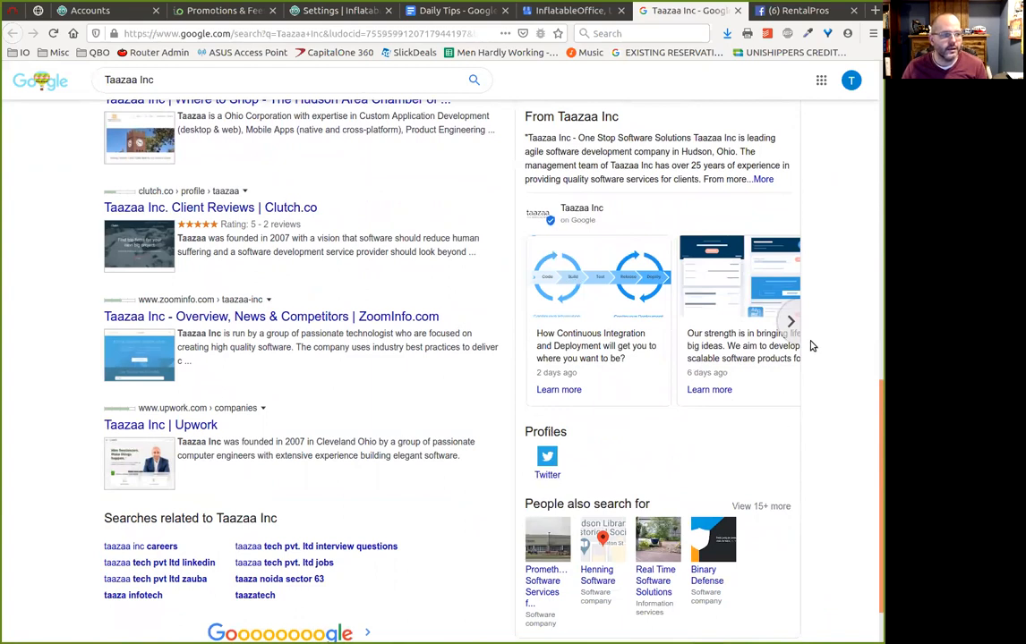
pyautogui.scroll(-1, 811, 344)
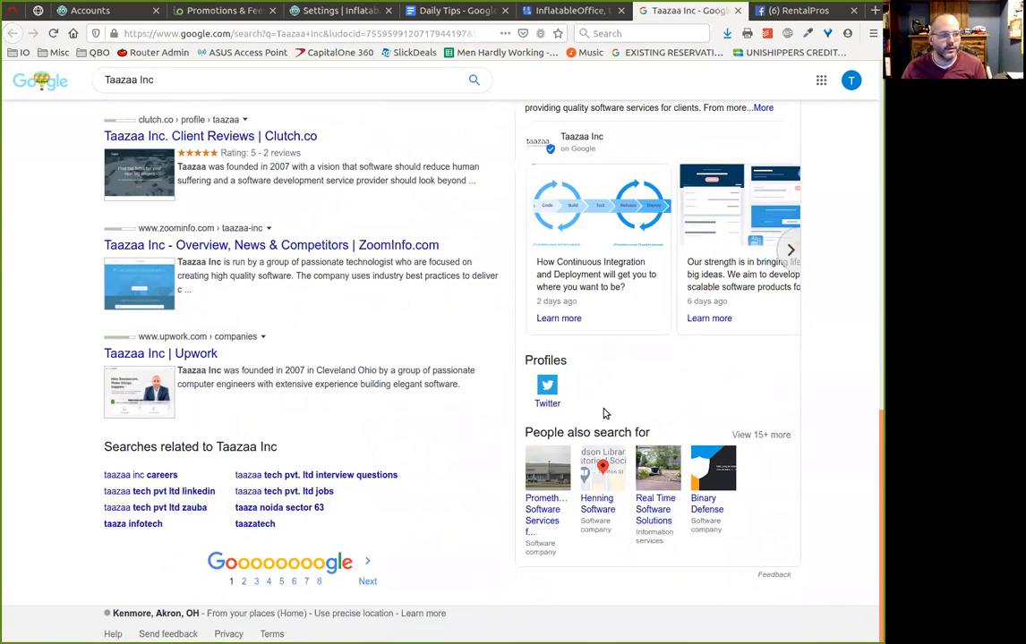
pyautogui.scroll(1, 746, 426)
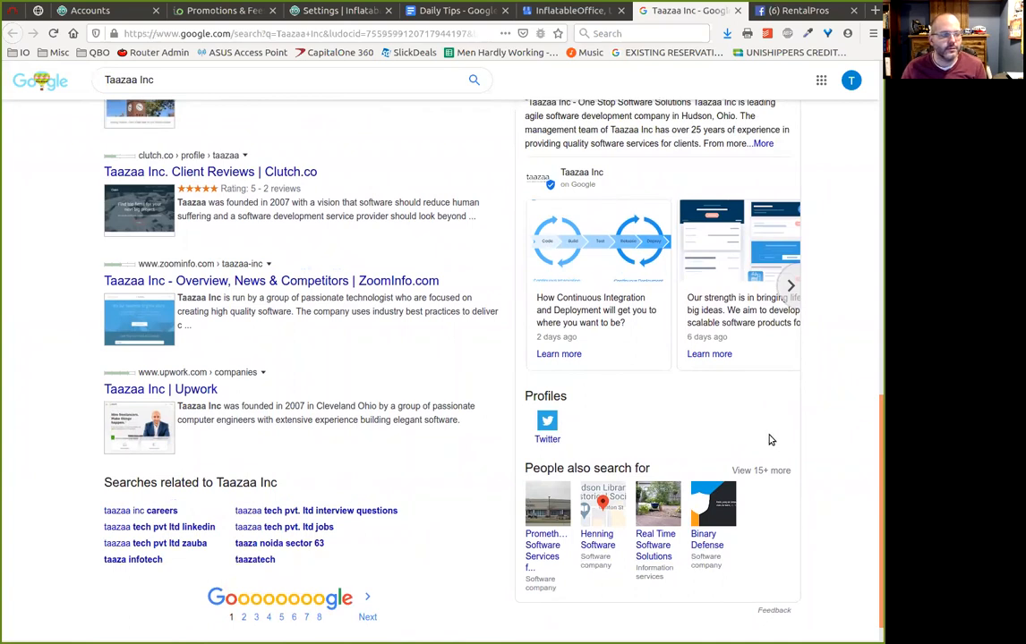
pyautogui.scroll(1, 805, 432)
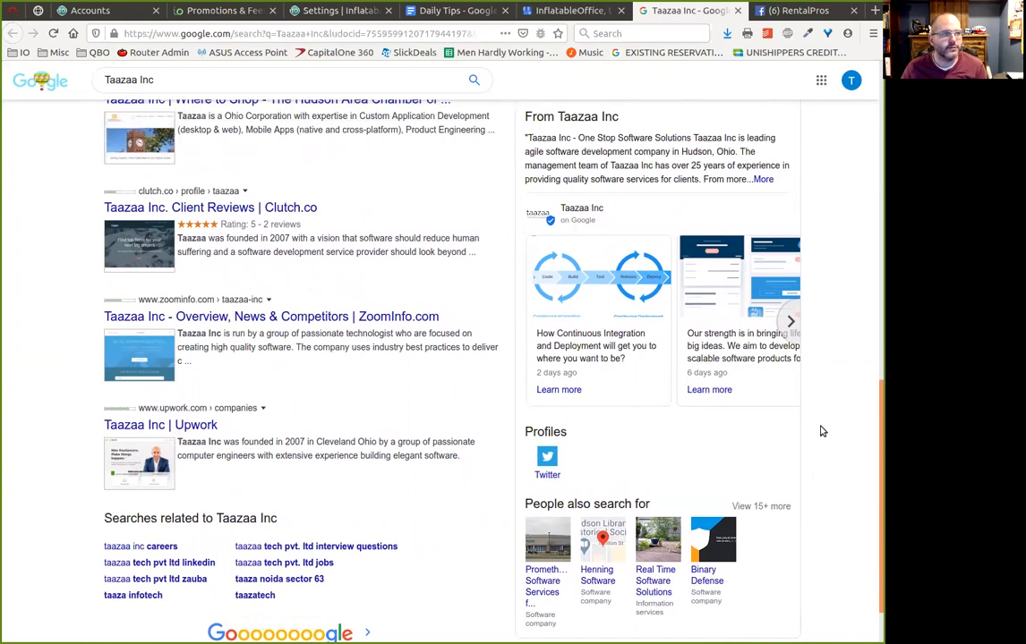
# Start a new post in Google My Business, view the What's New, Event and Product forms, and choose the Offer type
pyautogui.click(550, 13)
pyautogui.click(263, 483)
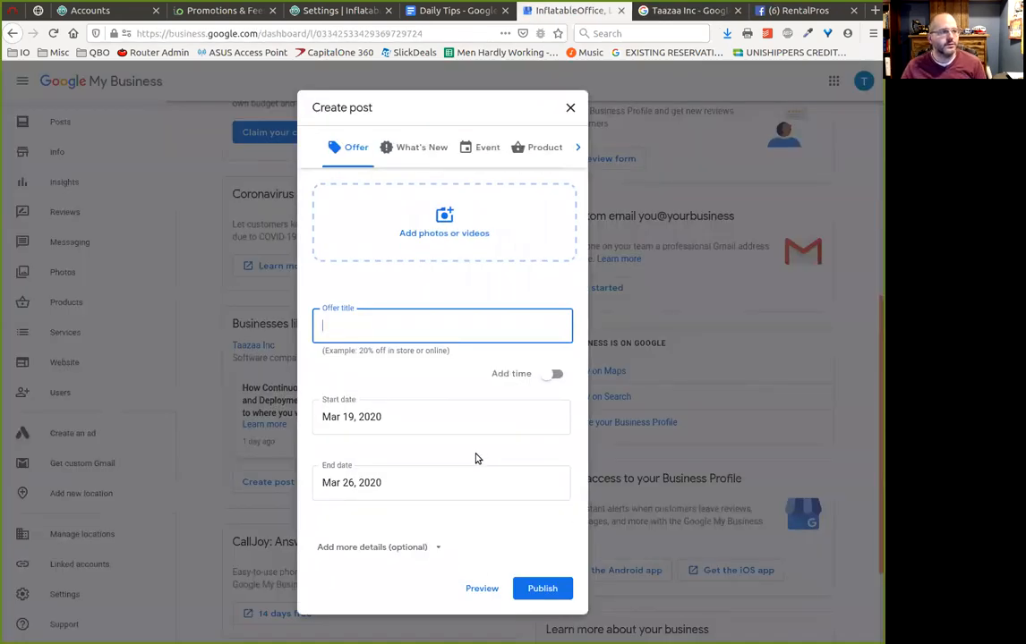
pyautogui.click(418, 148)
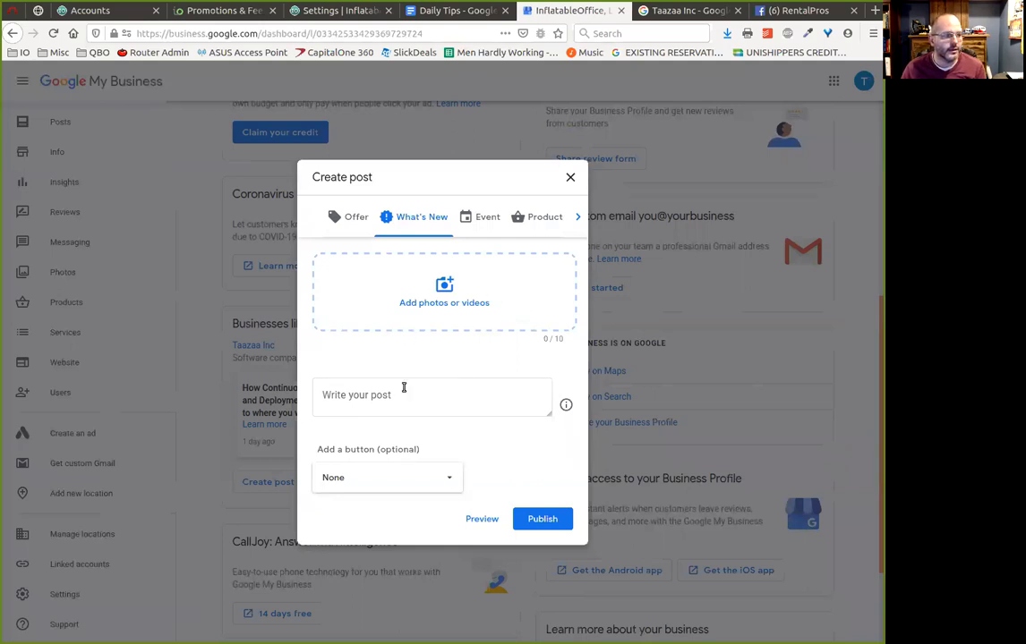
pyautogui.click(489, 219)
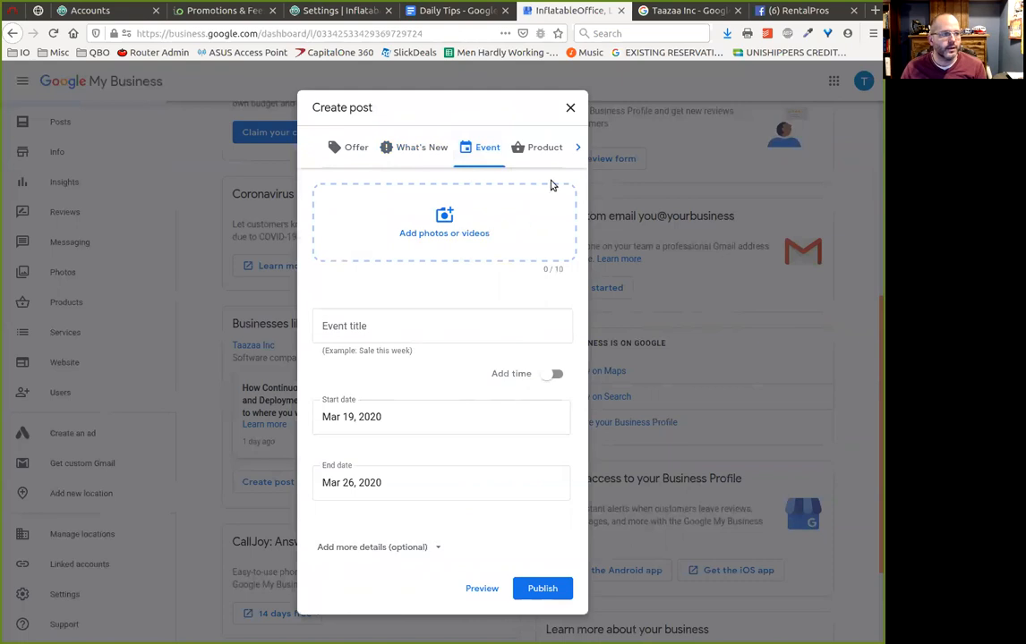
pyautogui.click(541, 149)
pyautogui.click(576, 142)
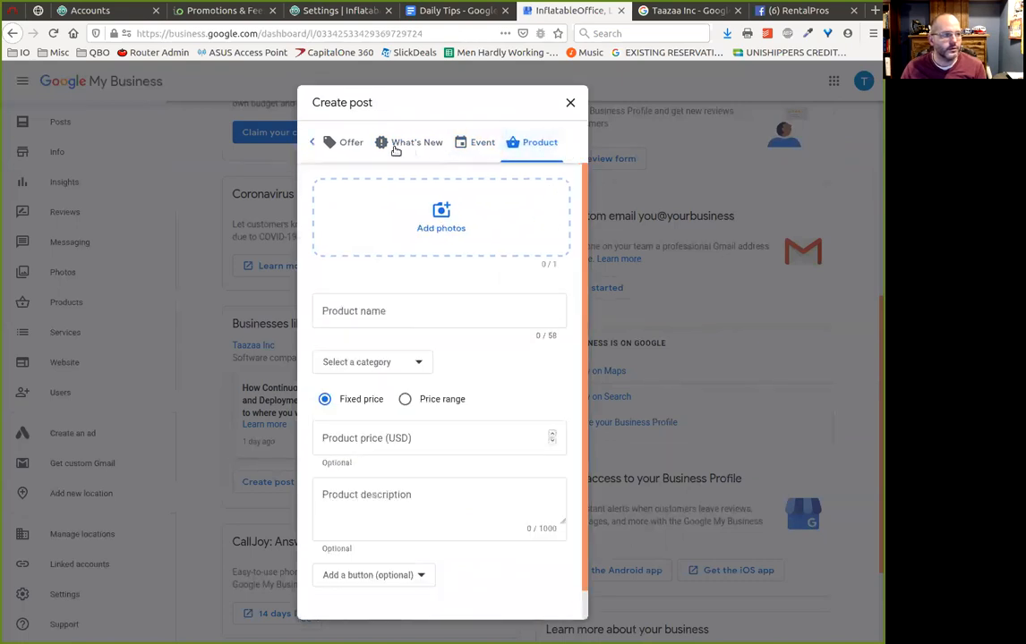
pyautogui.click(348, 143)
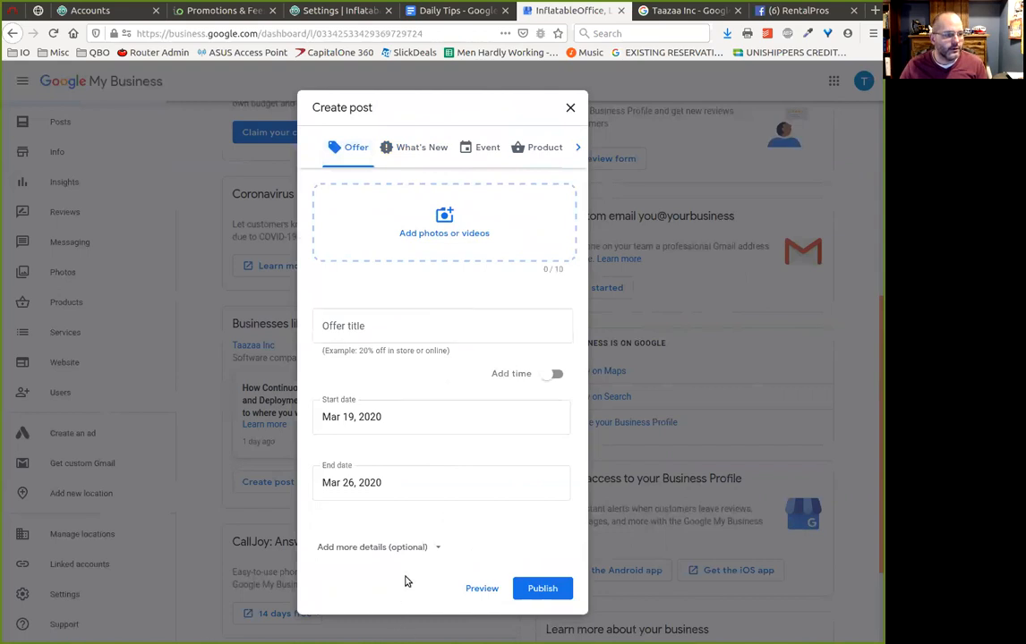
# Expand the offer's optional details and enter GOOGLEMYBIZ as the coupon code
pyautogui.click(413, 547)
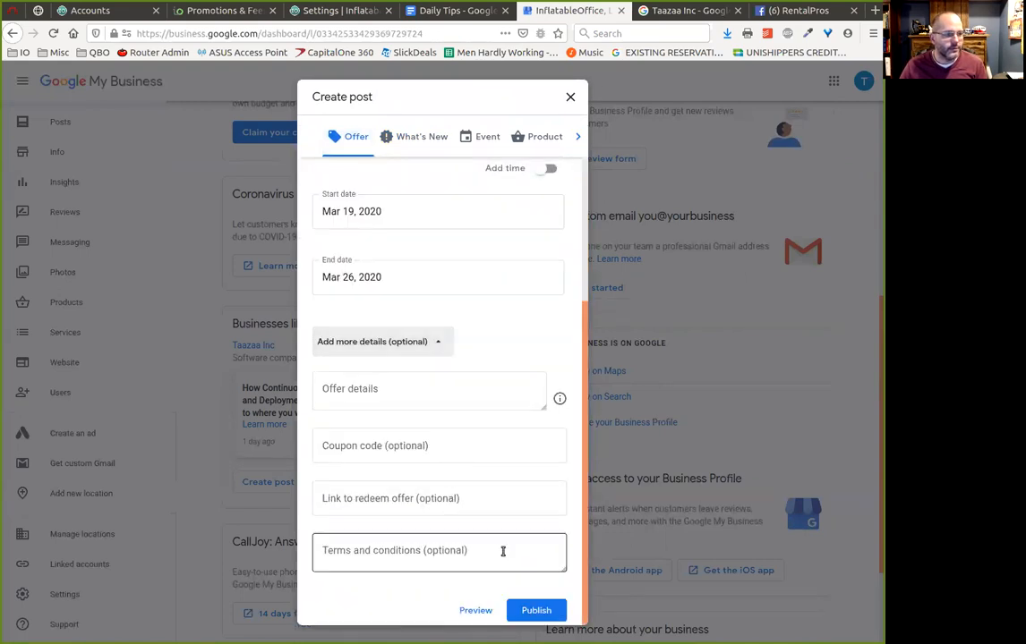
pyautogui.click(455, 445)
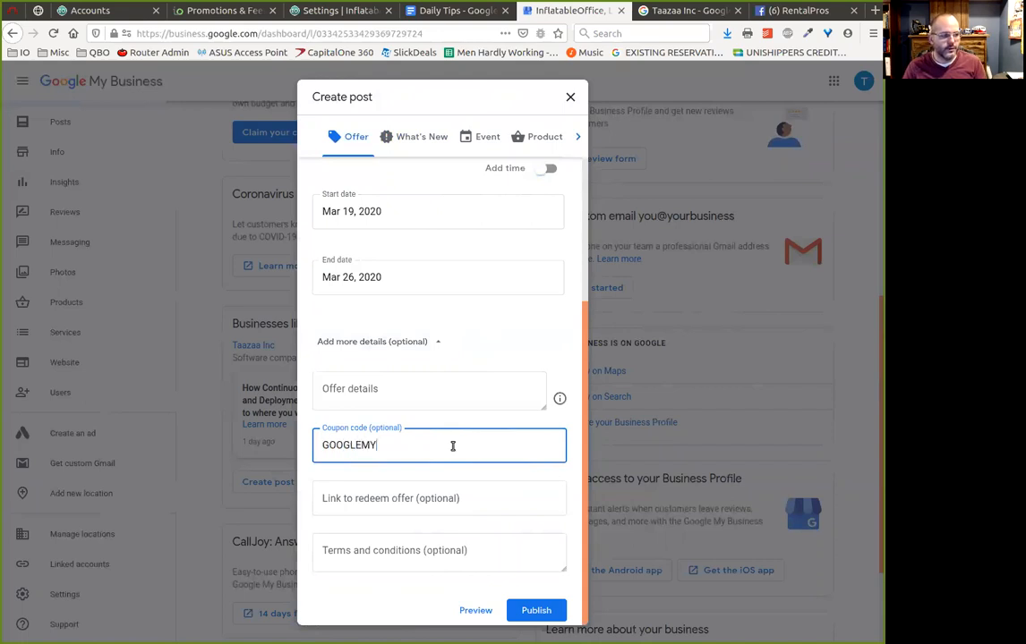
pyautogui.hotkey('ctrl', 'a')
# Open the customer quote page from InflatableOffice settings and copy its web address into the offer's redemption link
pyautogui.click(462, 502)
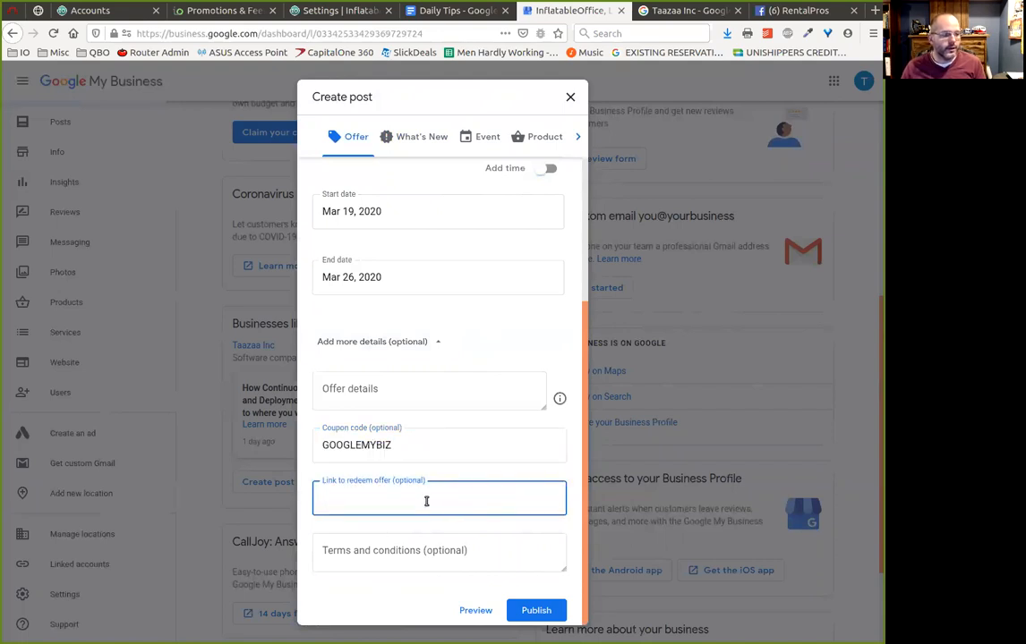
pyautogui.click(349, 10)
pyautogui.click(238, 11)
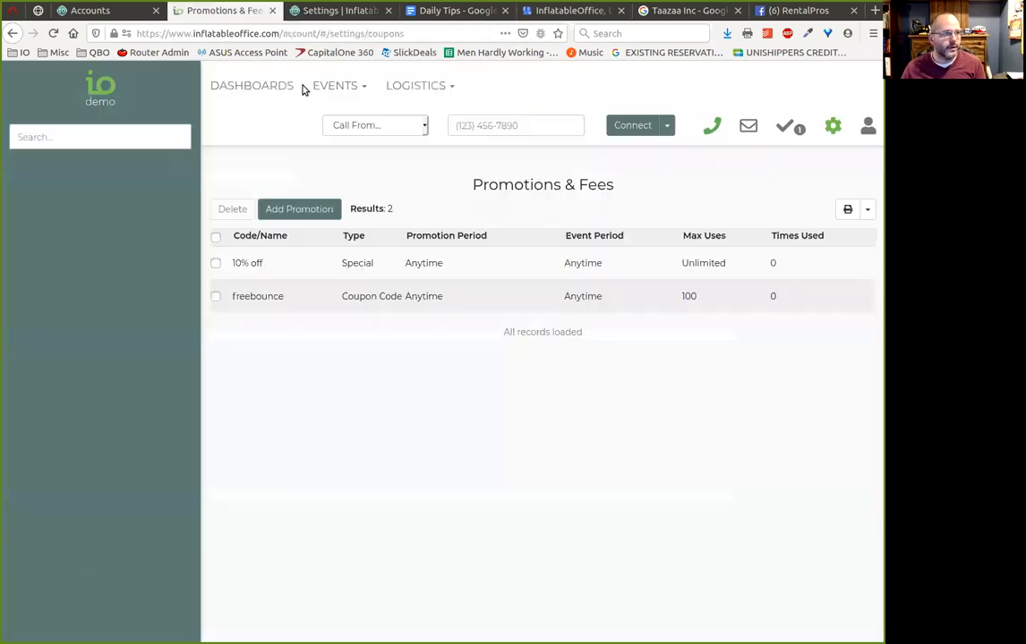
pyautogui.click(331, 11)
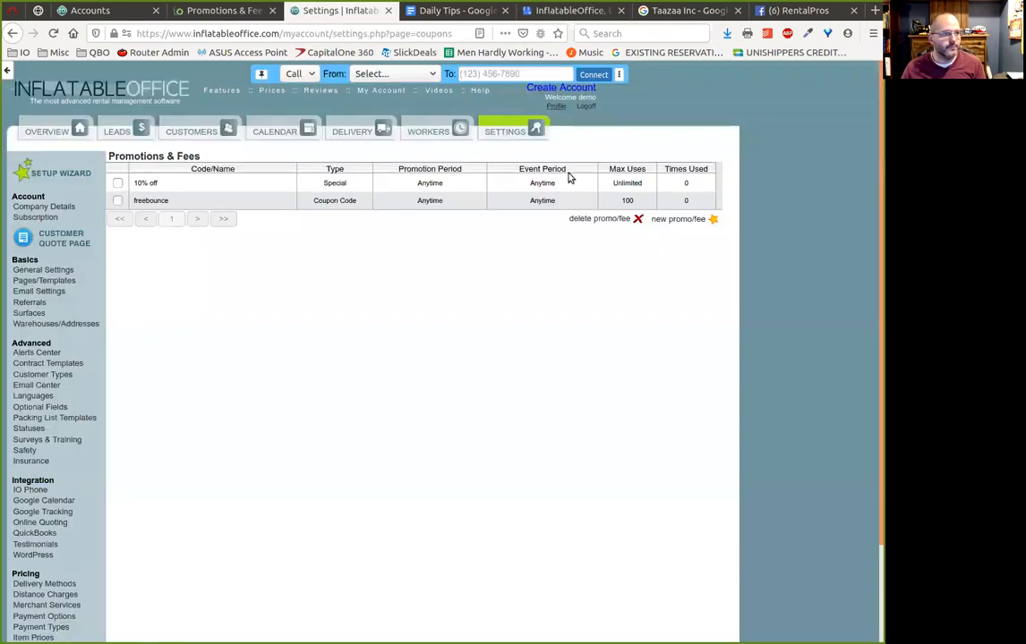
pyautogui.middleClick(63, 238)
pyautogui.click(394, 11)
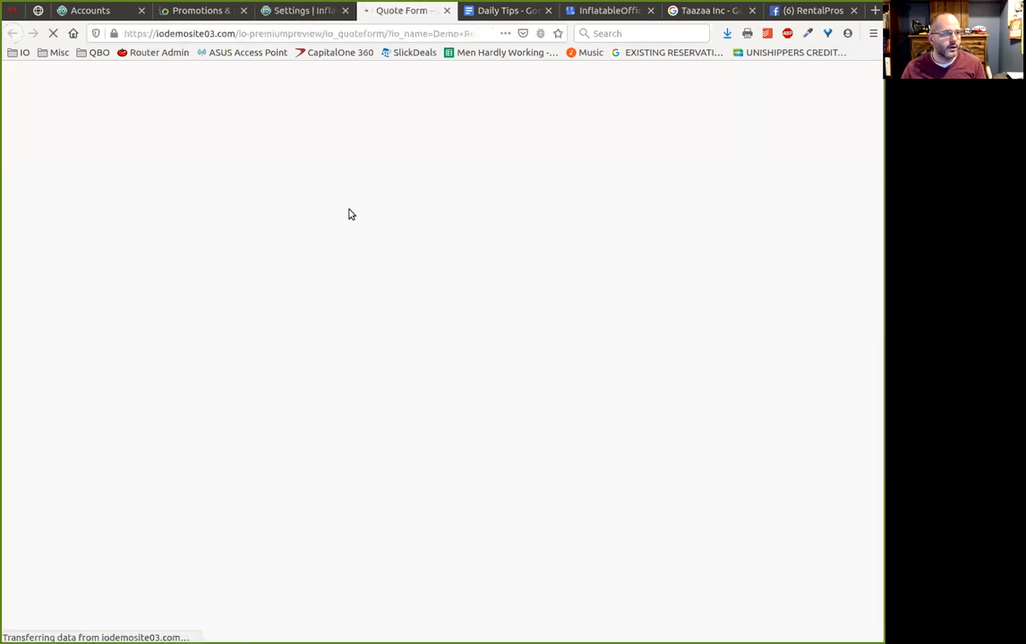
pyautogui.click(402, 33)
pyautogui.click(608, 10)
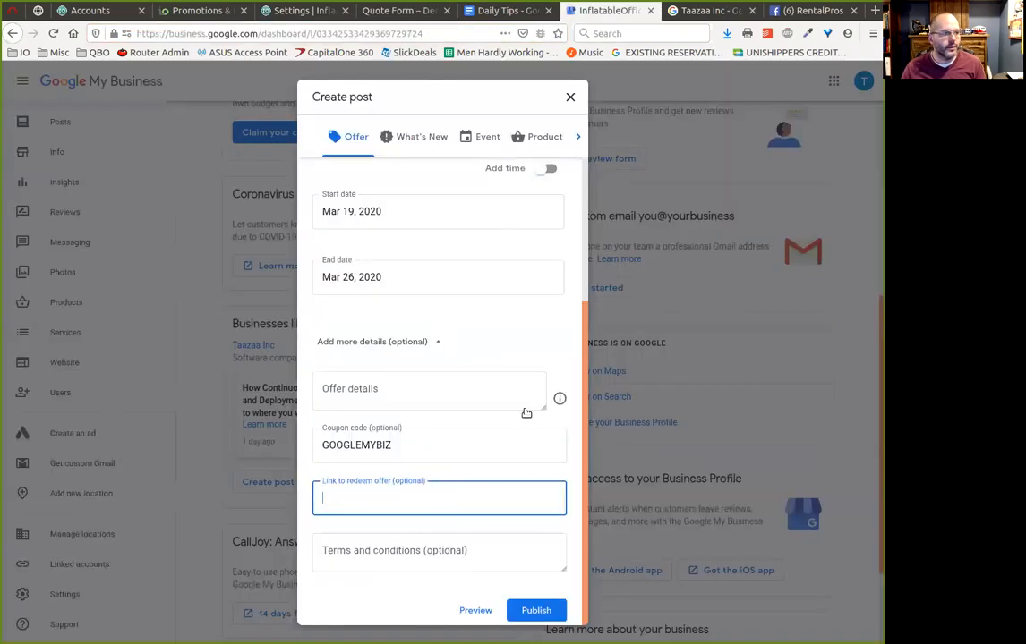
pyautogui.hotkey('ctrl', 'v')
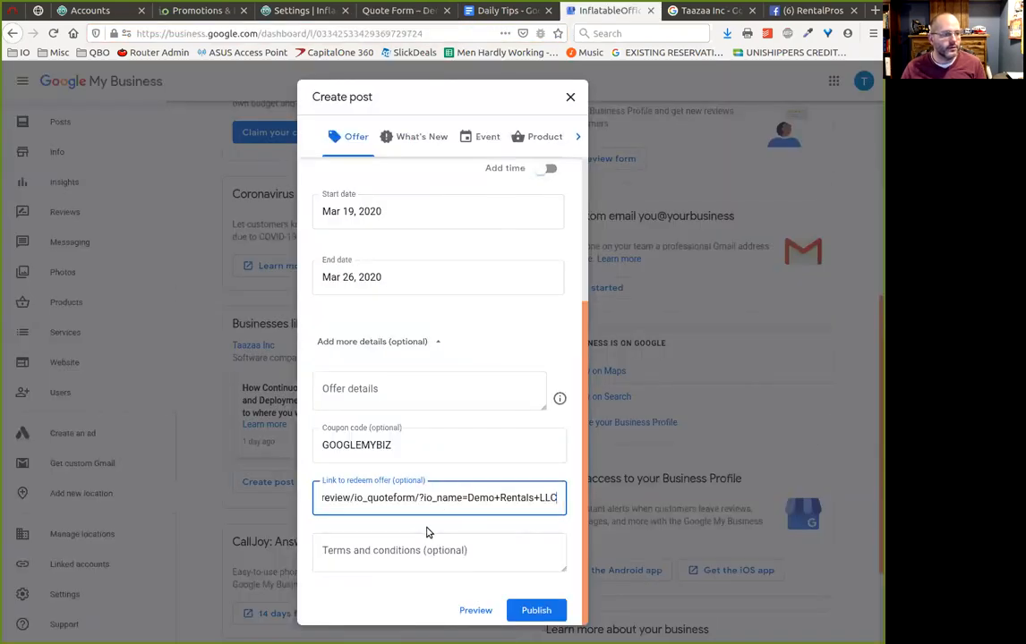
# Copy the offer's coupon code GOOGLEMYBIZ into the Coupon Code field of the Demo Rentals quote form
pyautogui.click(447, 449)
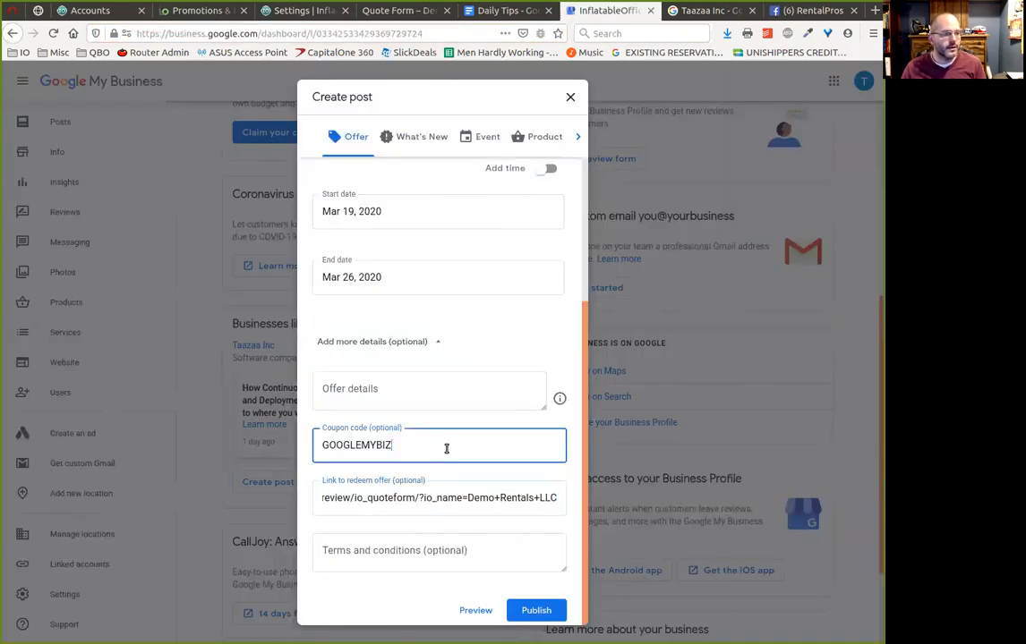
pyautogui.doubleClick(366, 445)
pyautogui.hotkey('ctrl', 'c')
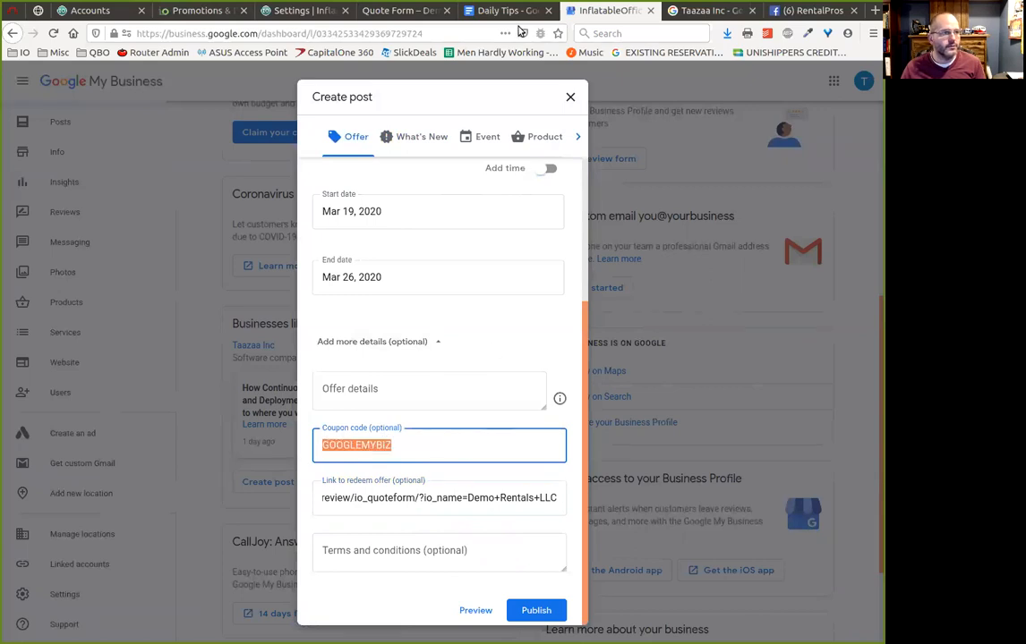
pyautogui.click(391, 11)
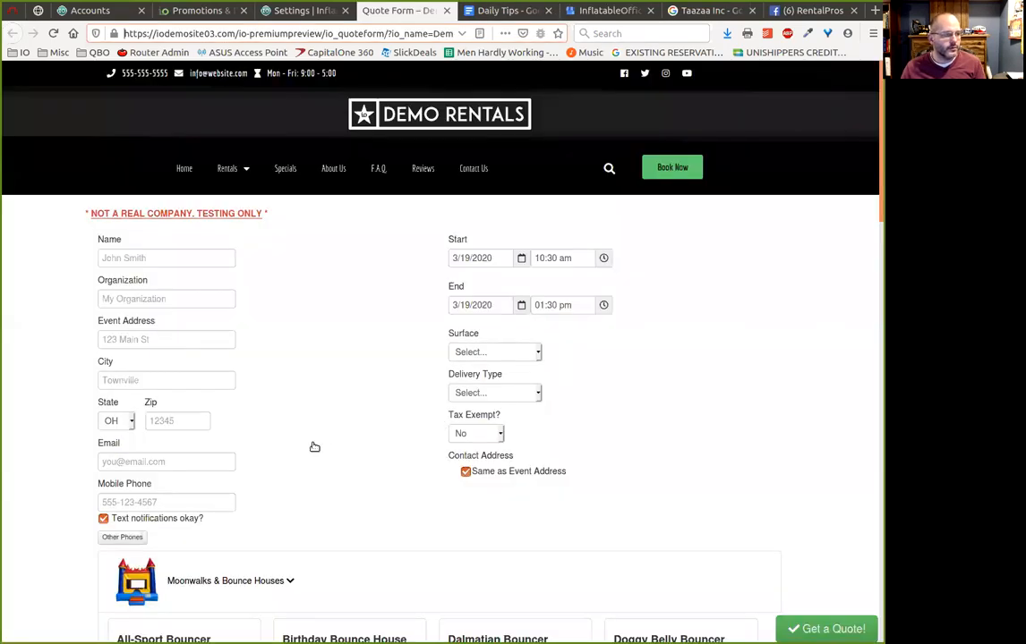
pyautogui.scroll(-5, 314, 446)
pyautogui.scroll(-15, 195, 390)
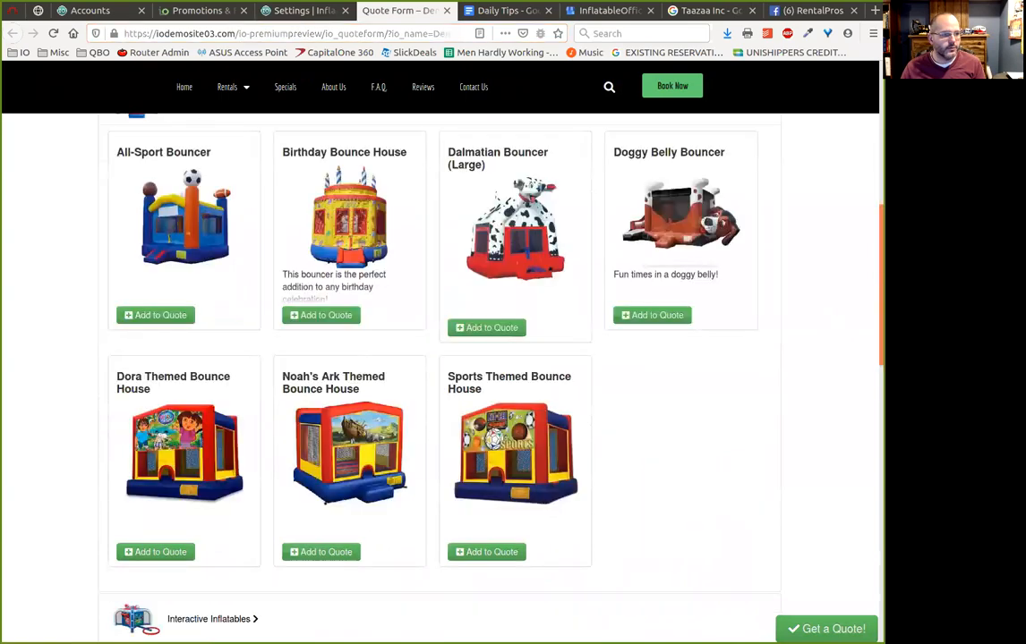
pyautogui.click(195, 383)
pyautogui.hotkey('ctrl', 'v')
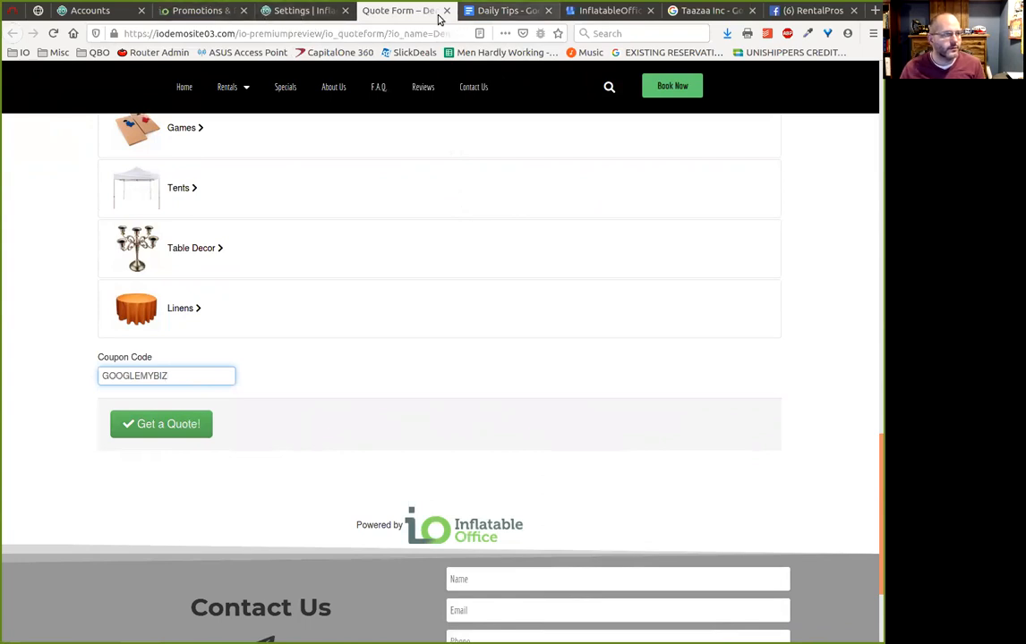
# Add a new promotion in InflatableOffice with the name/code GOOGLEMYBIZ and the type Coupon Code
pyautogui.click(193, 10)
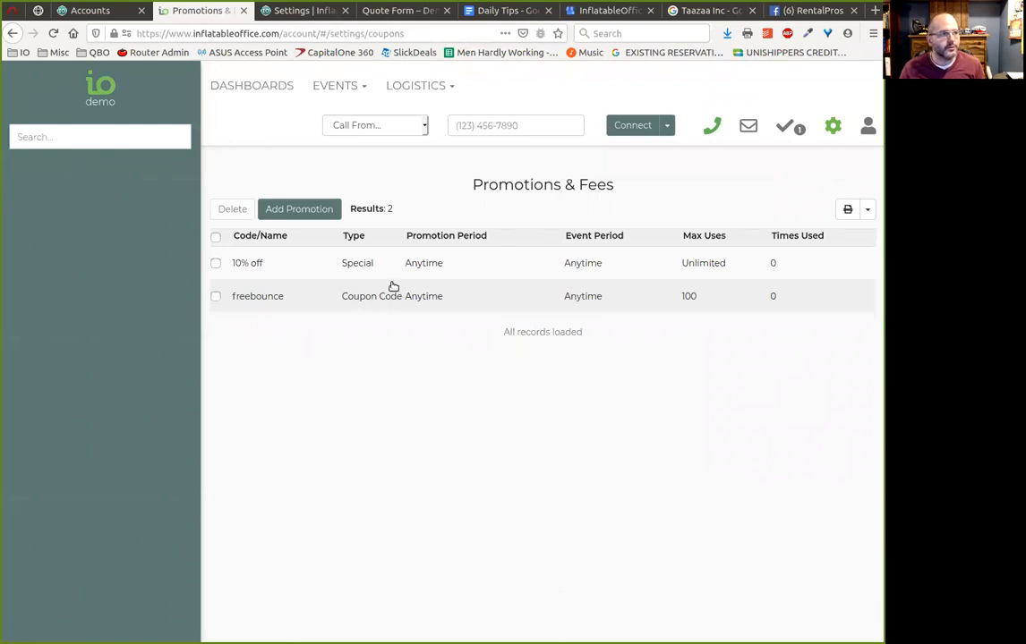
pyautogui.click(301, 211)
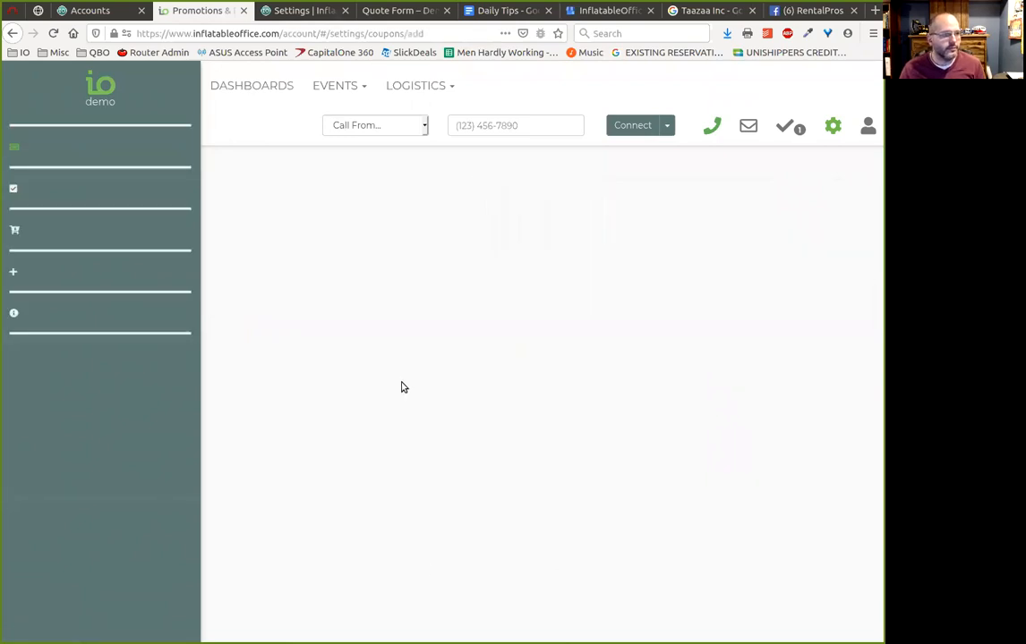
pyautogui.click(376, 193)
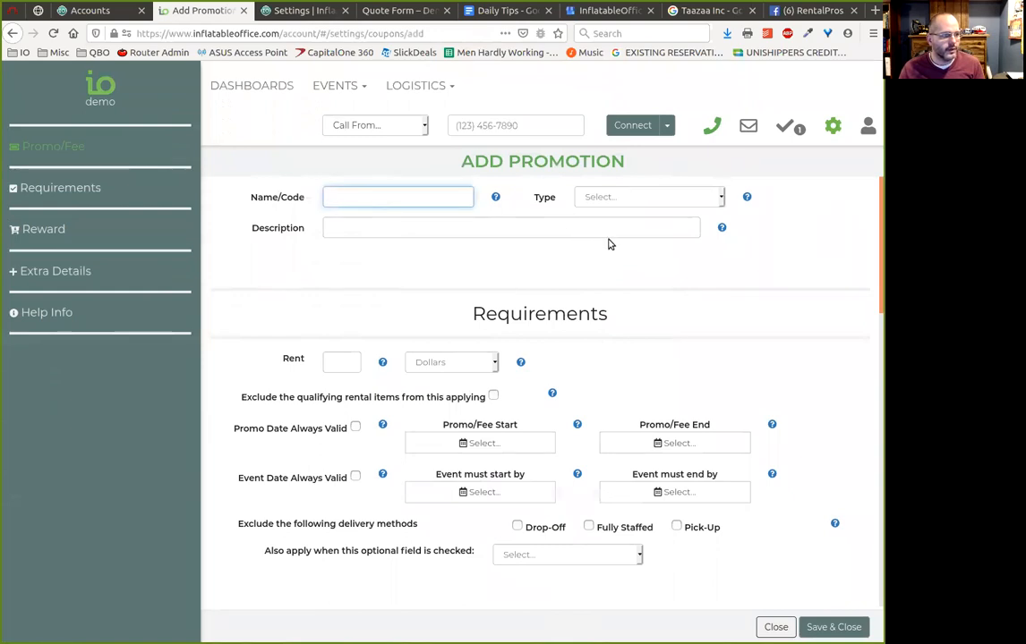
pyautogui.hotkey('ctrl', 'v')
pyautogui.click(641, 199)
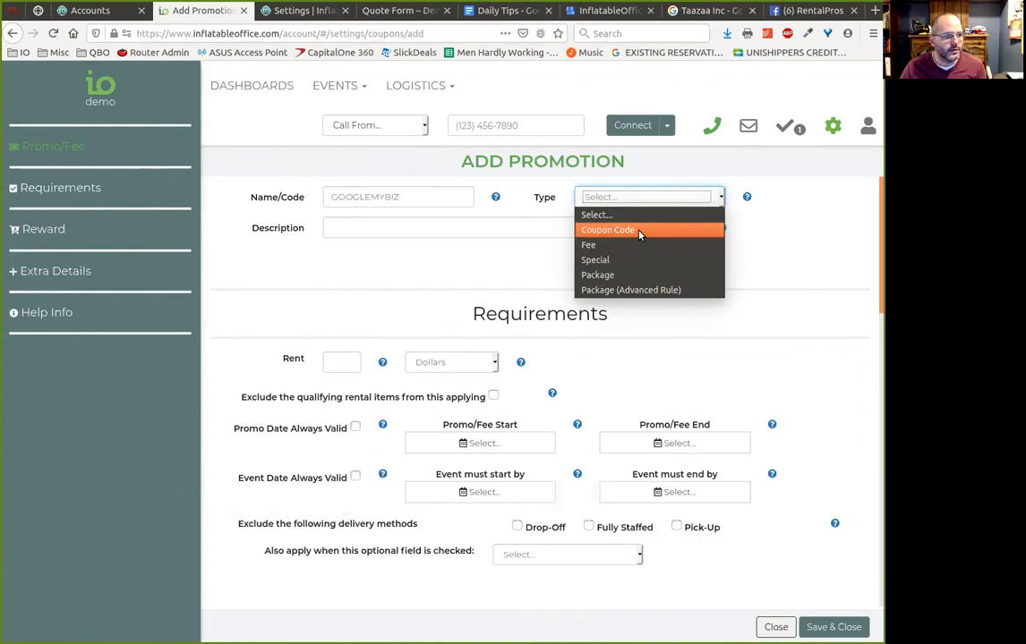
pyautogui.click(639, 231)
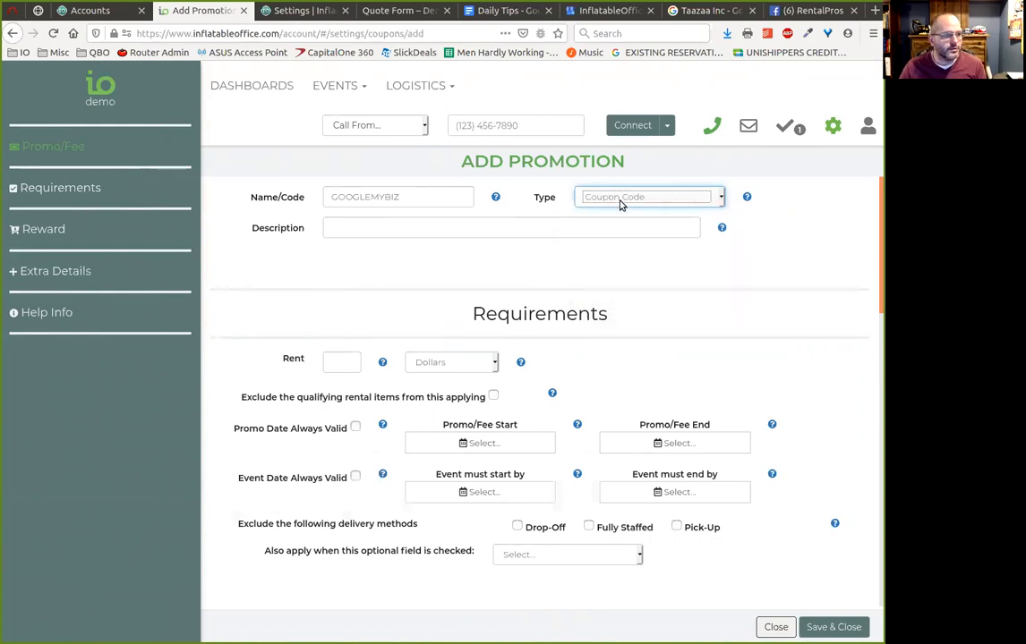
pyautogui.scroll(-3, 721, 357)
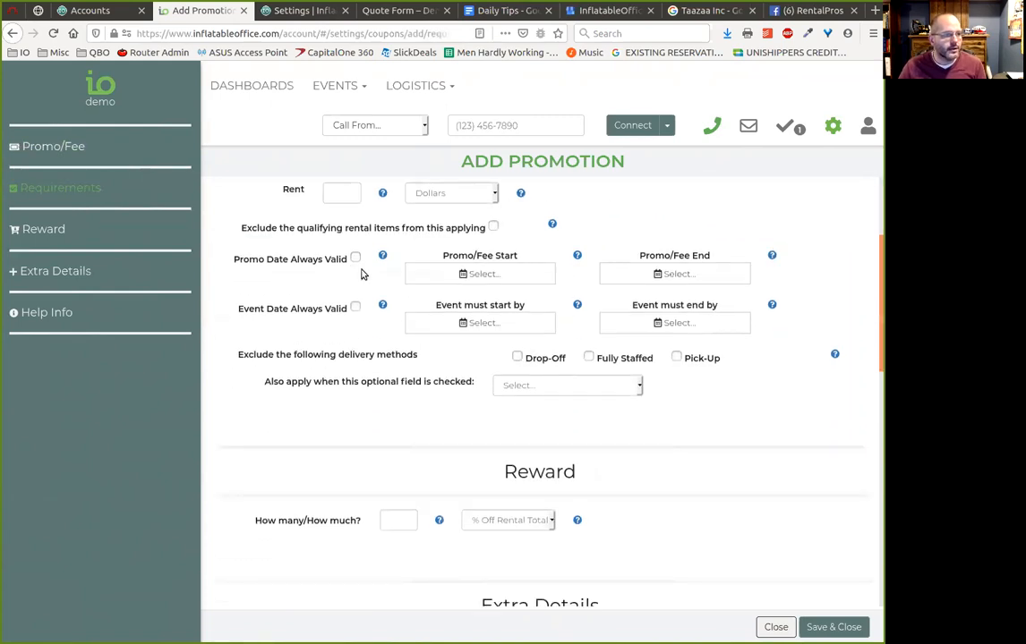
# Require 1000 dollars of rent for the promotion and make both its promo date and event date always valid
pyautogui.click(334, 197)
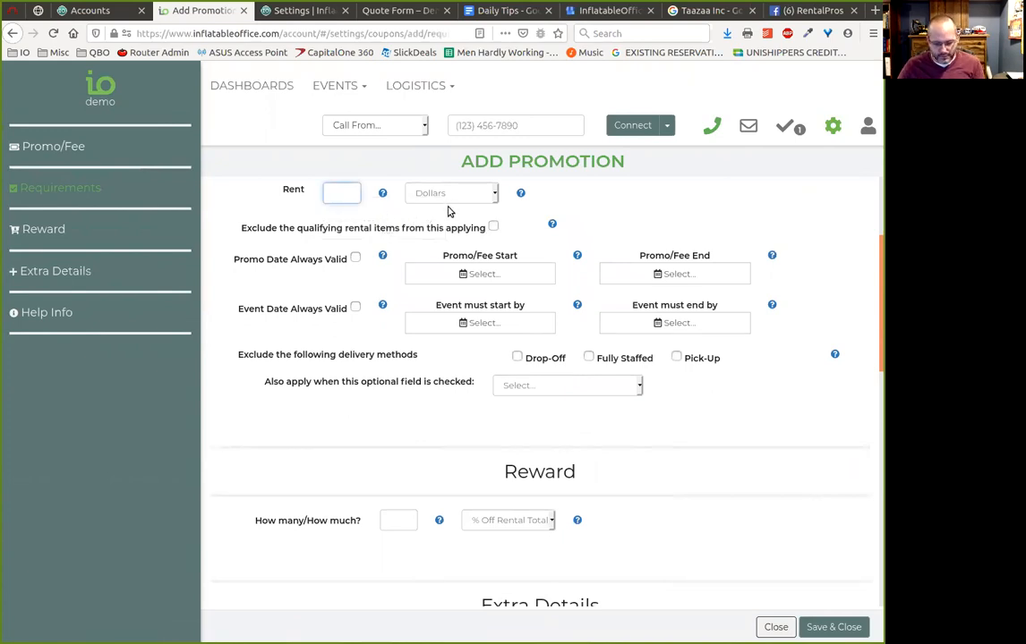
pyautogui.write('1000')
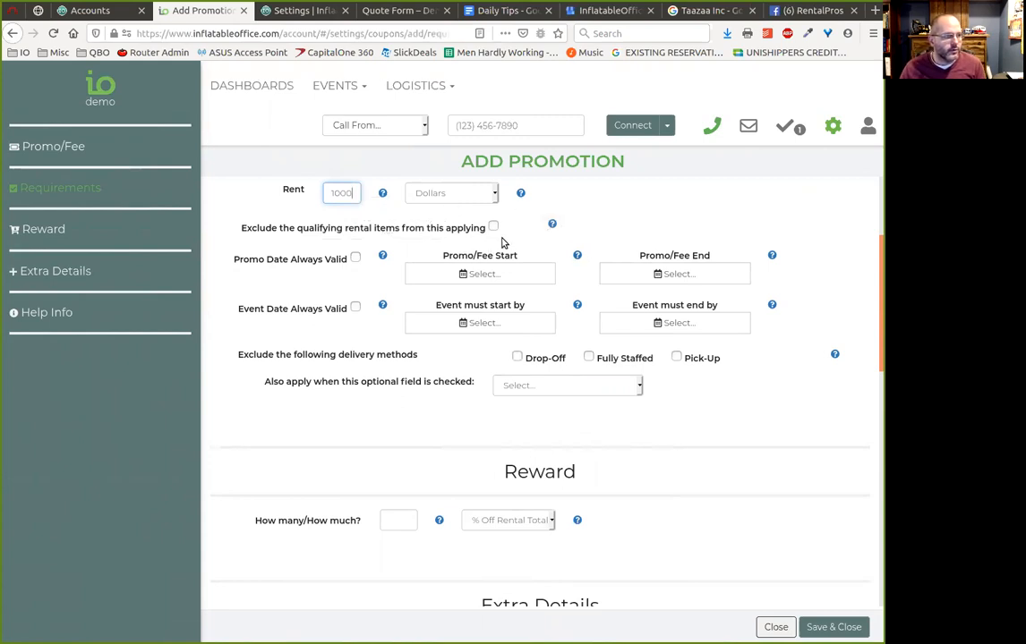
pyautogui.scroll(-1, 465, 304)
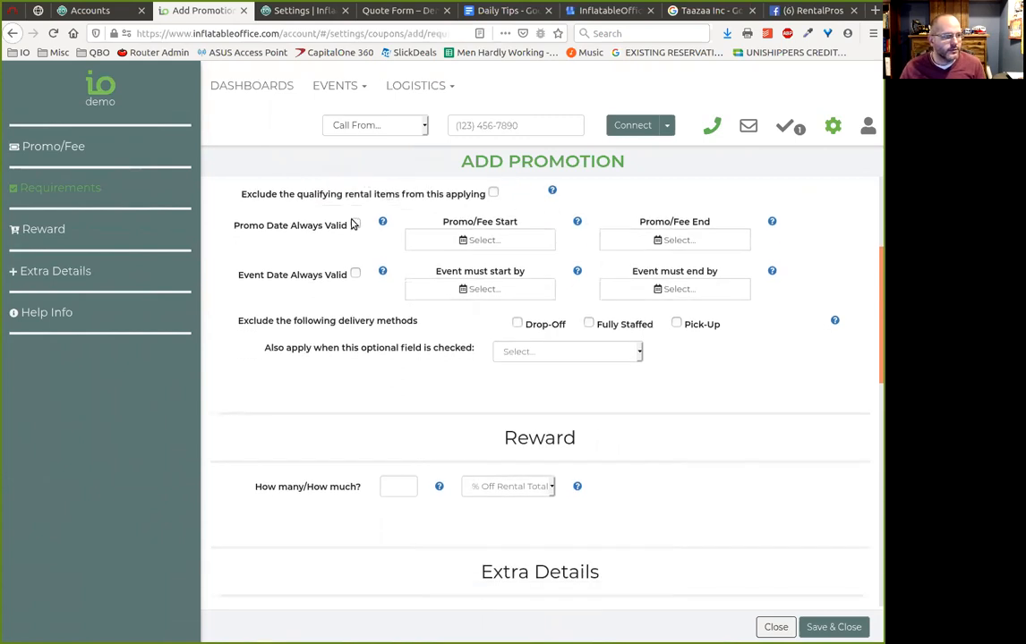
pyautogui.click(355, 223)
pyautogui.click(355, 257)
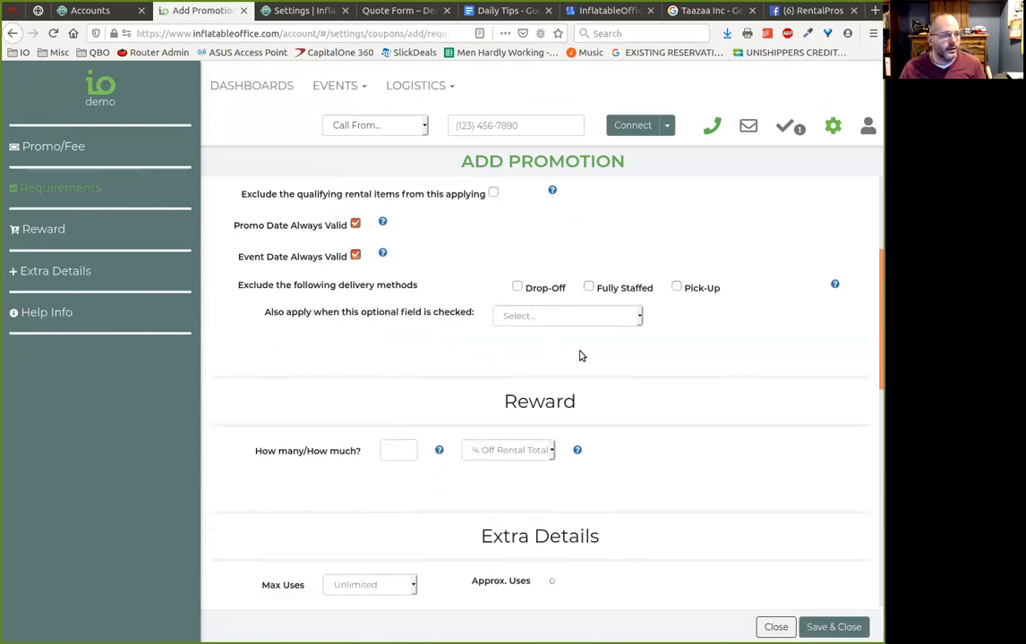
# Exclude the Drop-Off and Fully Staffed delivery methods and set the promotion's reward to 10% off the rental total
pyautogui.click(518, 287)
pyautogui.click(589, 288)
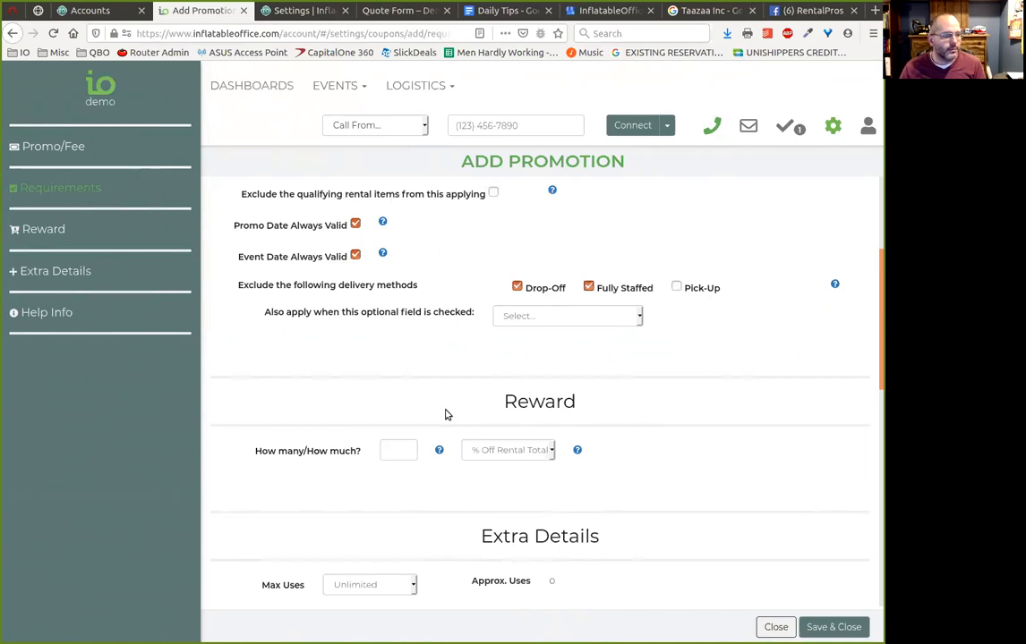
pyautogui.scroll(-1, 452, 358)
pyautogui.scroll(-1, 452, 358)
pyautogui.click(398, 383)
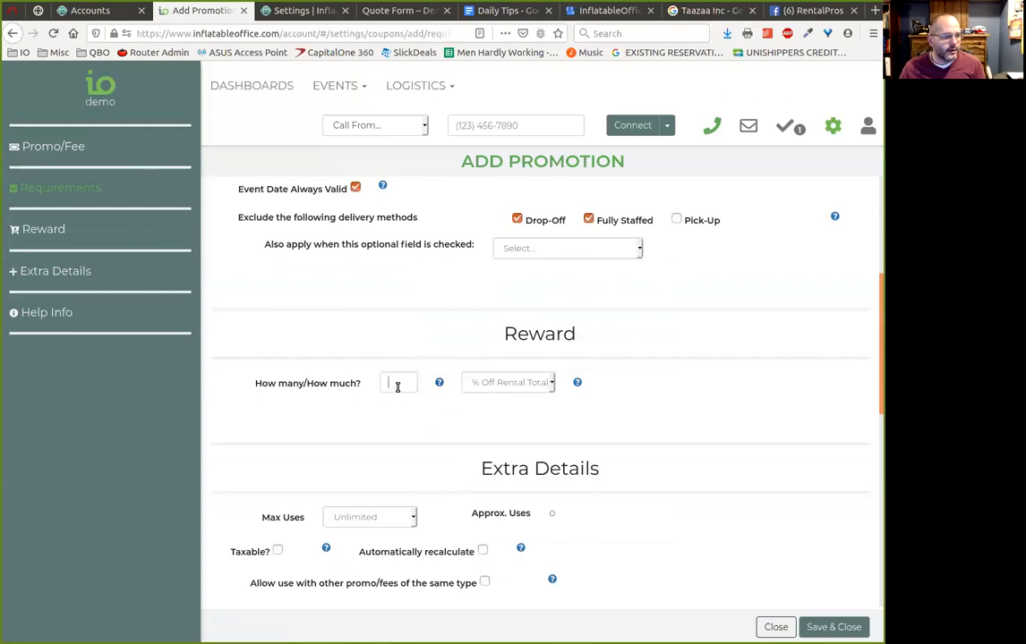
pyautogui.write('10')
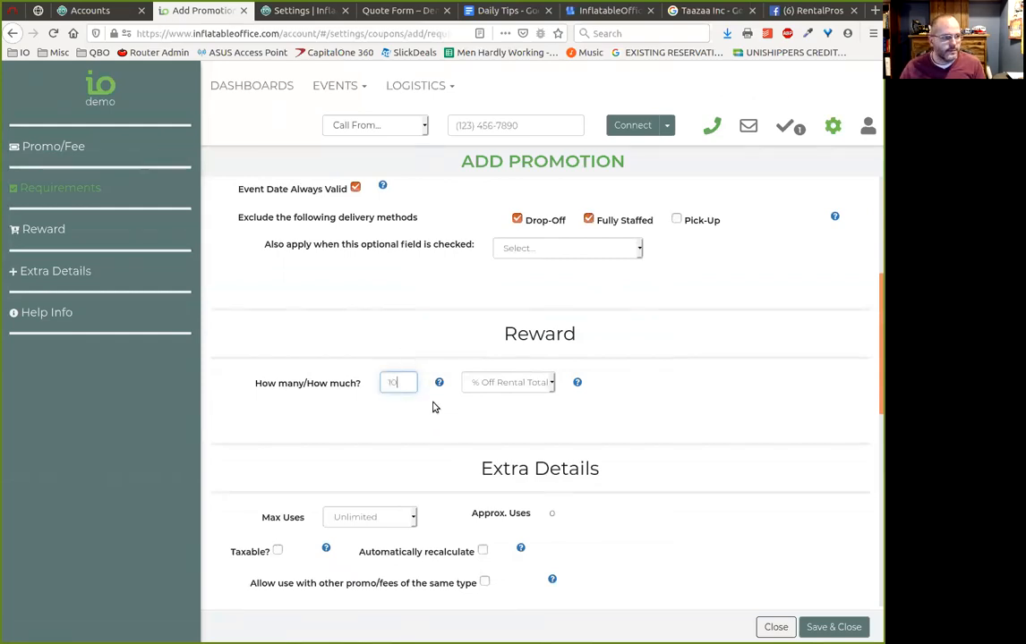
pyautogui.click(511, 388)
pyautogui.click(504, 401)
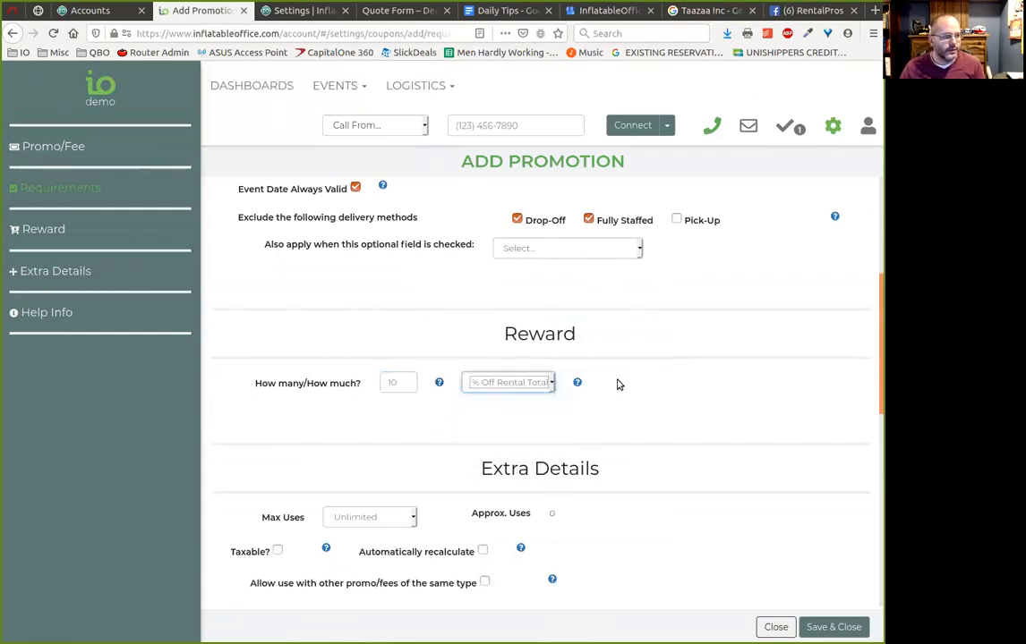
pyautogui.scroll(-2, 588, 378)
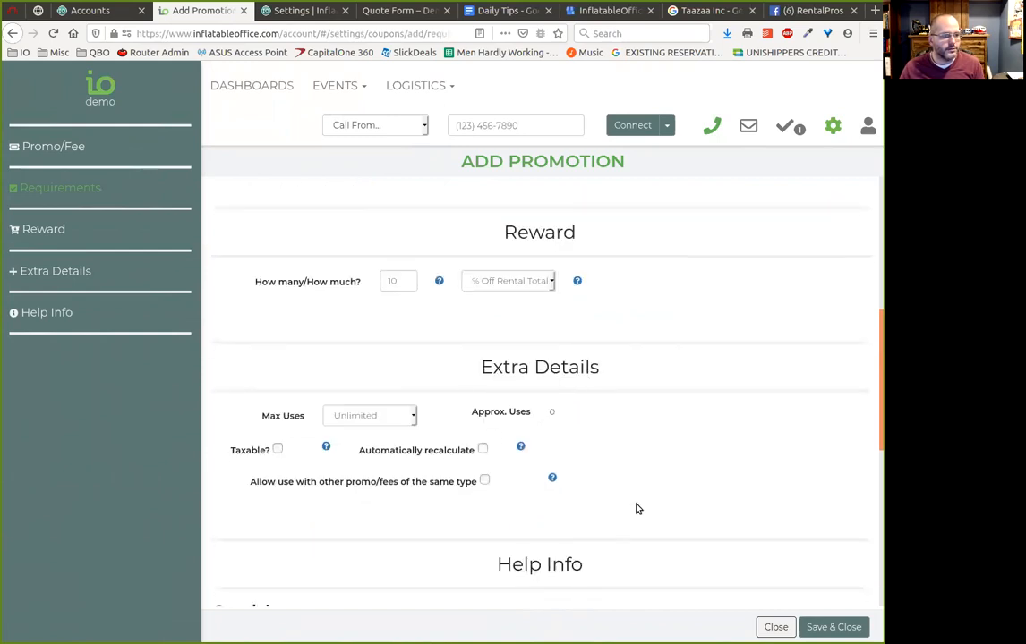
# Start a new promo/fee on the classic InflatableOffice settings page with the code GOOGLEMYBIZ
pyautogui.click(306, 11)
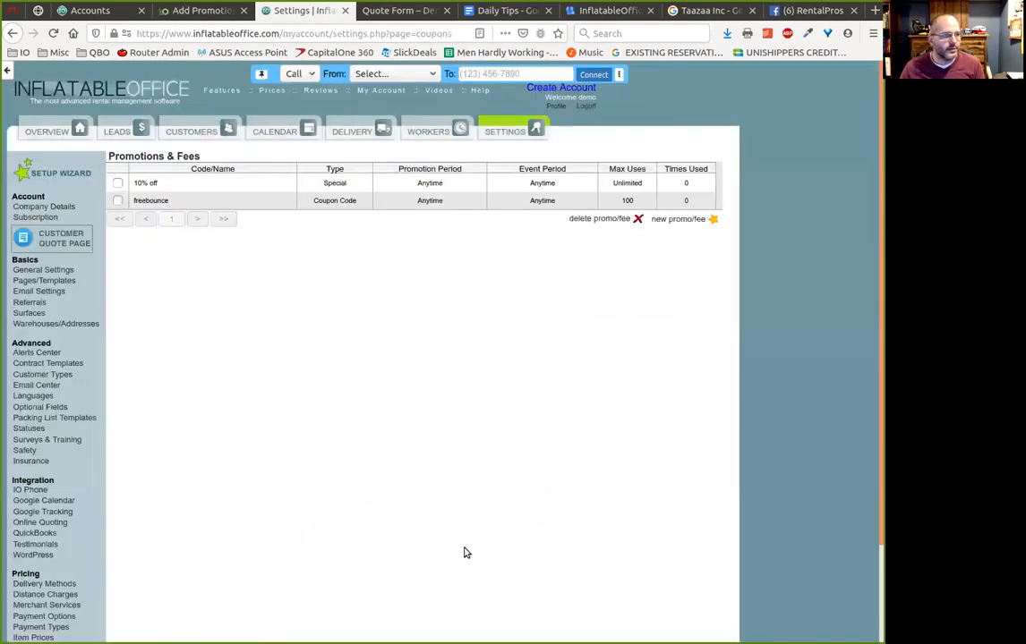
pyautogui.click(695, 220)
pyautogui.click(180, 192)
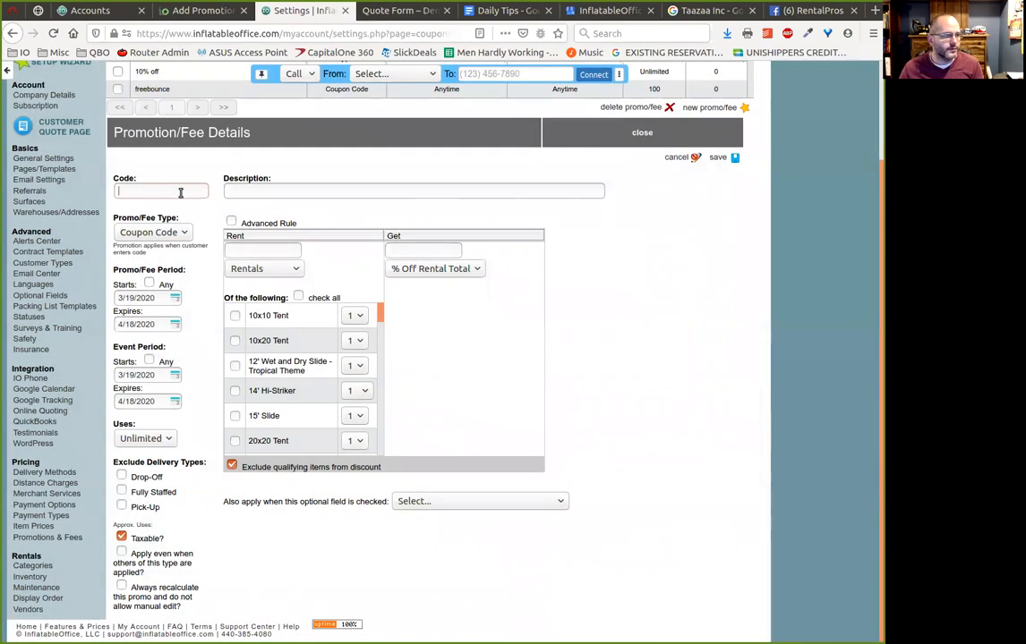
pyautogui.write('GOOGLEMYBIZ')
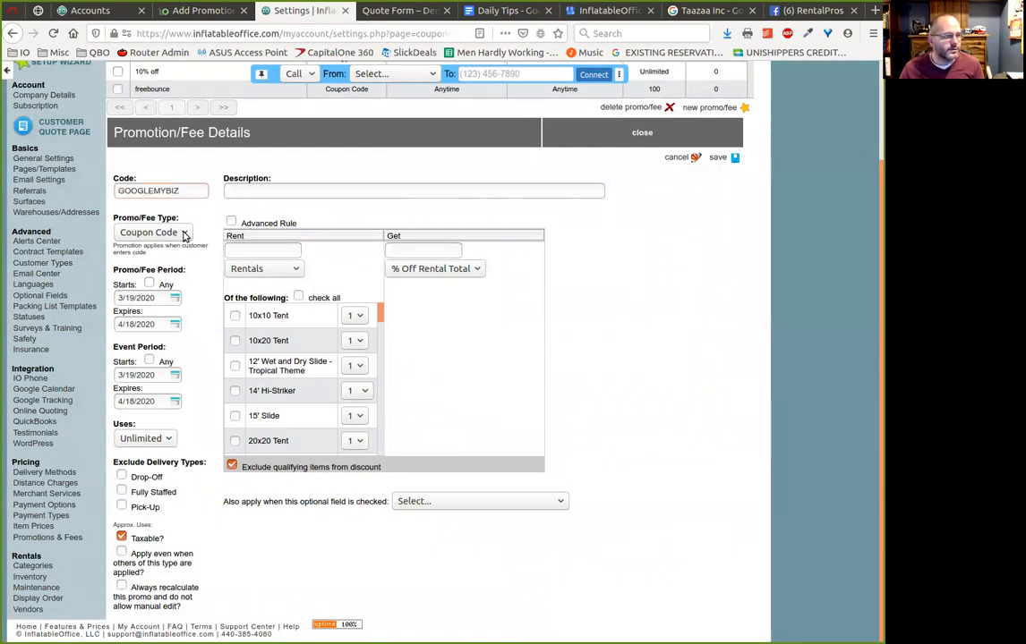
# Set both the promo/fee period and the event period of the GOOGLEMYBIZ coupon to Any
pyautogui.click(149, 283)
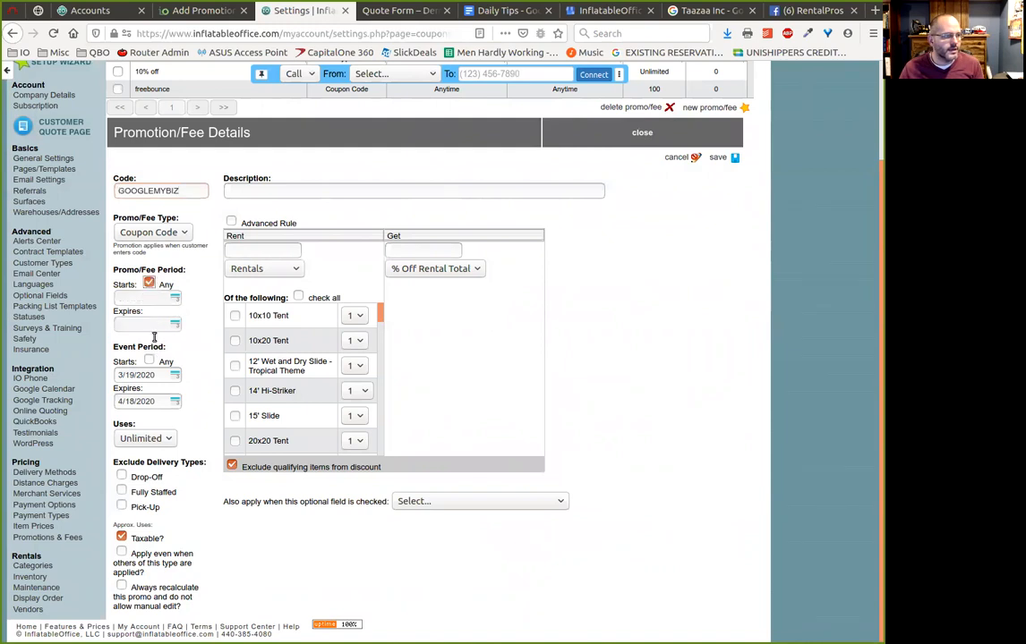
pyautogui.click(149, 360)
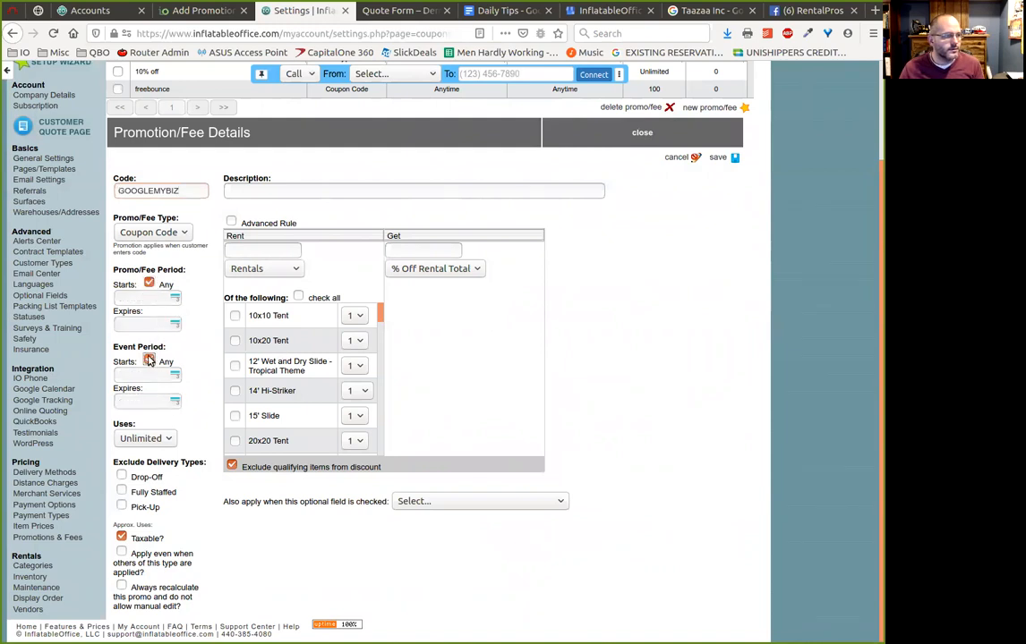
pyautogui.click(148, 284)
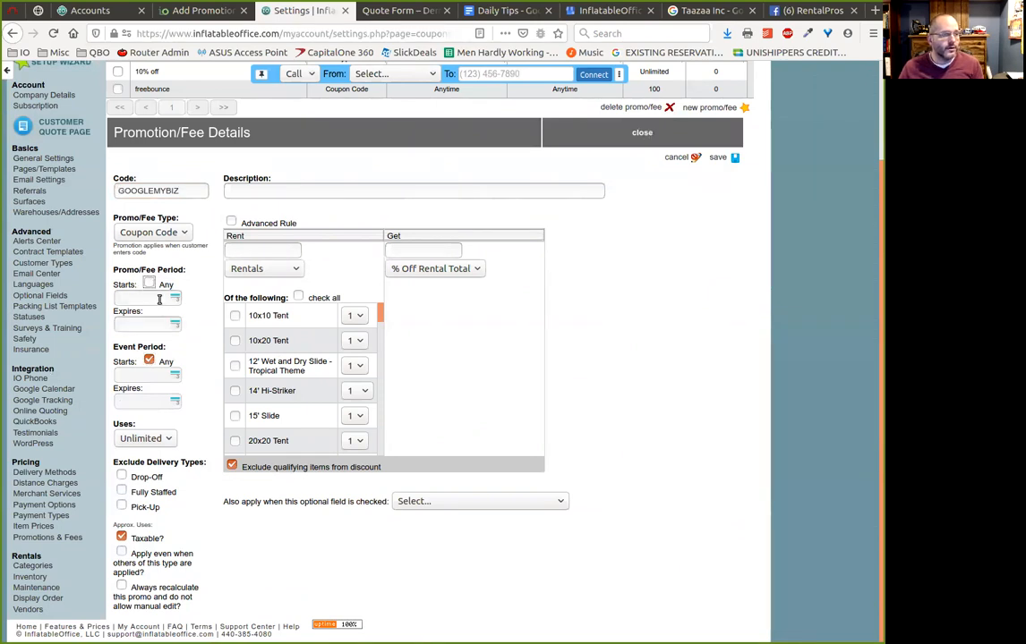
pyautogui.click(149, 284)
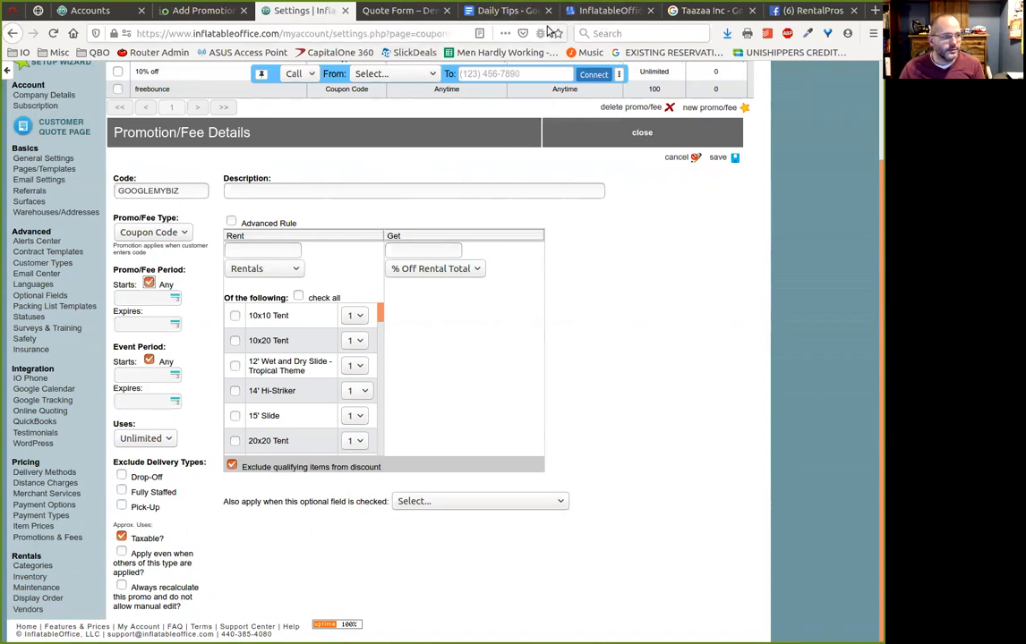
# Switch back to the draft offer post in Google My Business
pyautogui.click(602, 11)
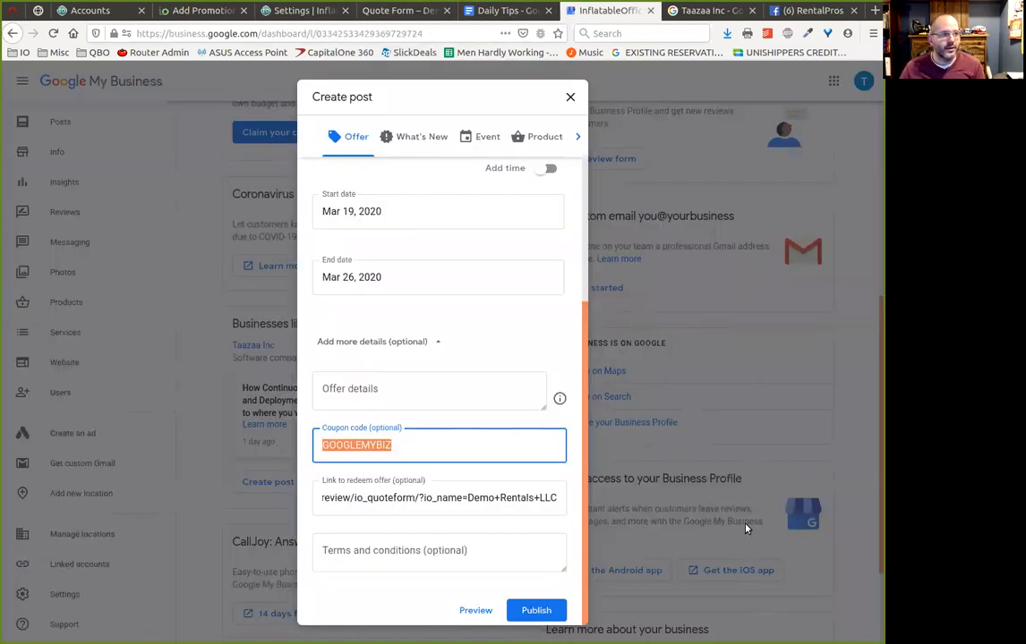